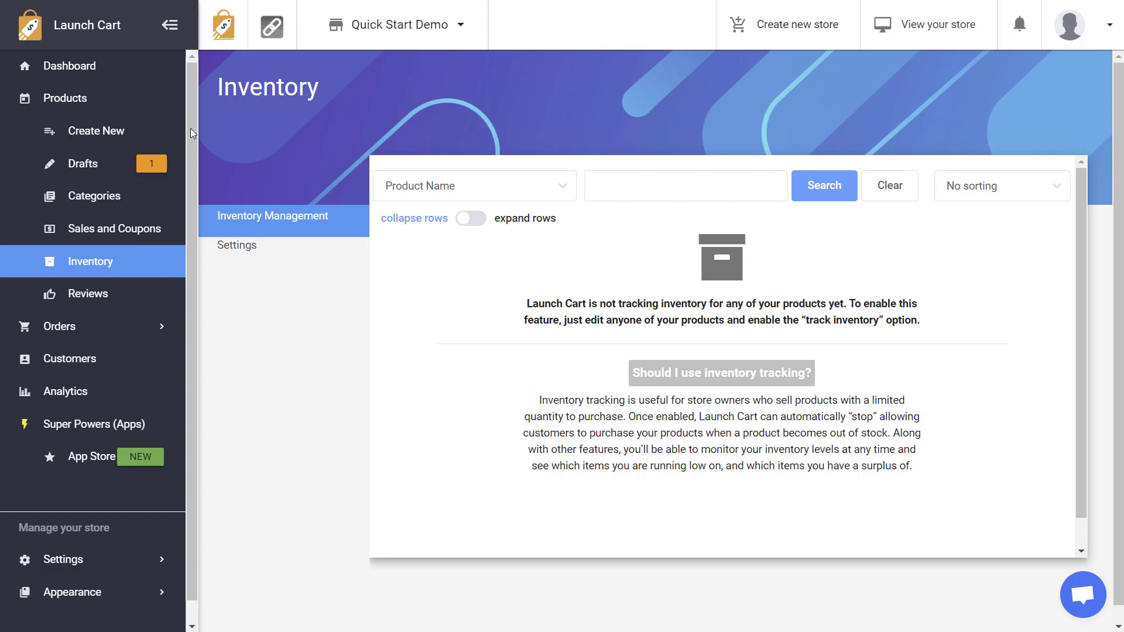
Step: Open the T-Shirt with the purple graphic for editing from the product list and enable Track quantity
{"action": "left_click", "coordinate": [81, 107]}
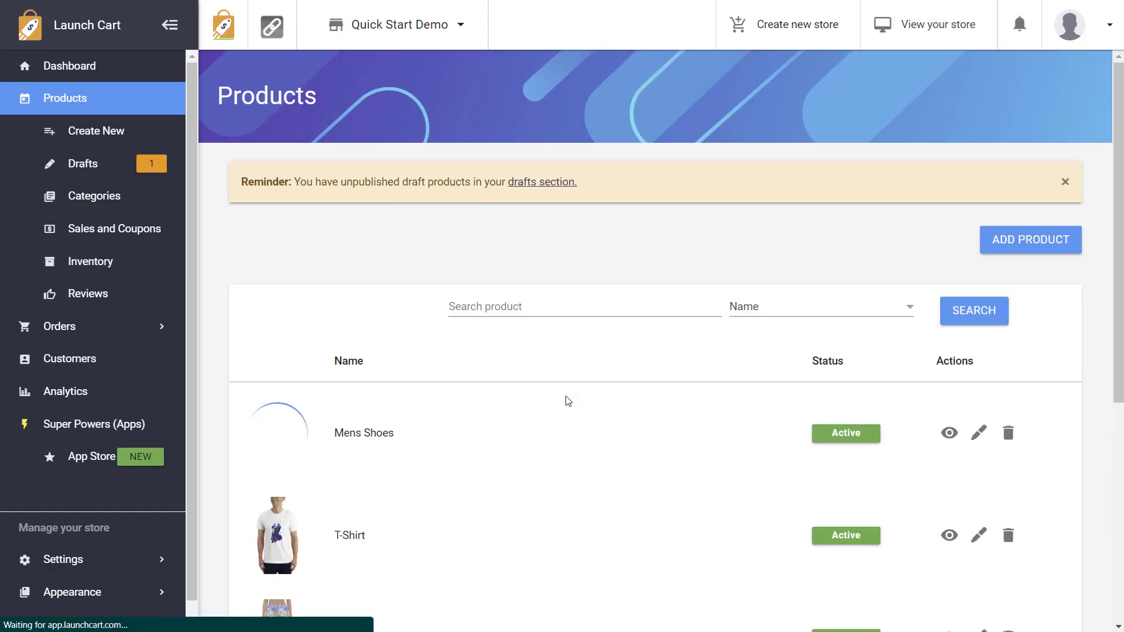
{"action": "scroll", "coordinate": [1113, 208], "scroll_direction": "down", "scroll_amount": 1}
{"action": "scroll", "coordinate": [1113, 208], "scroll_direction": "down", "scroll_amount": 3}
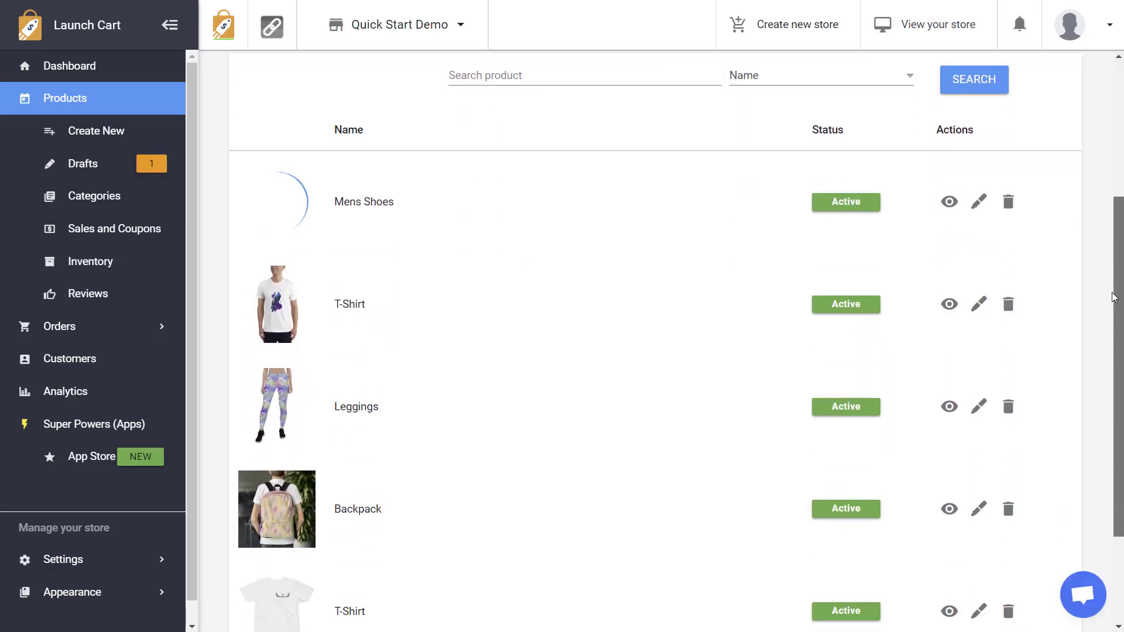
{"action": "left_click", "coordinate": [979, 298]}
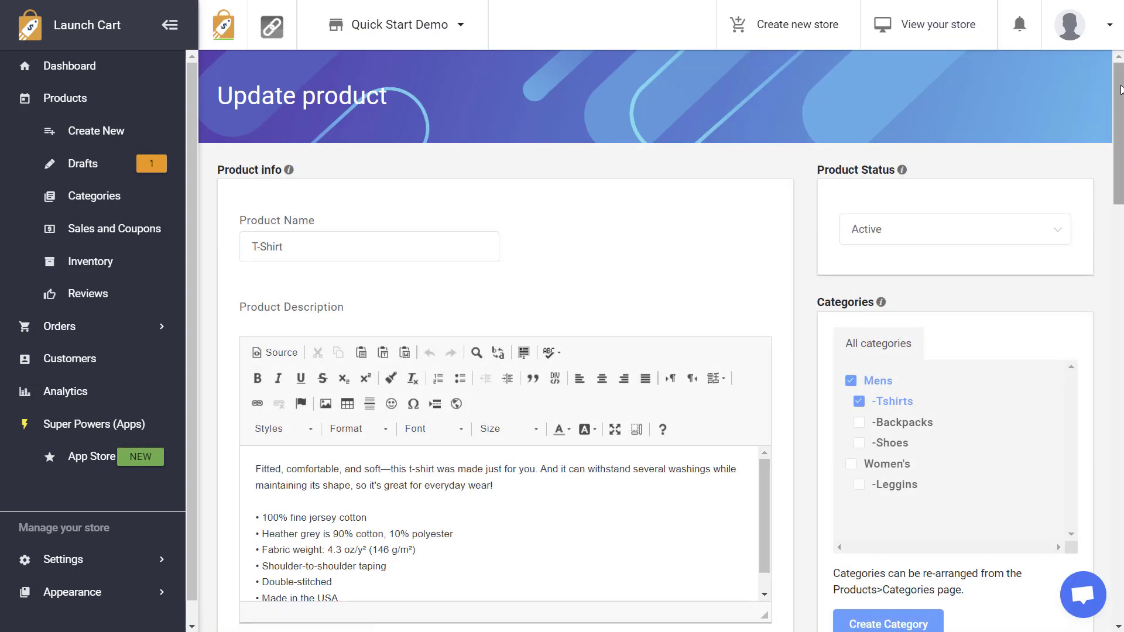
{"action": "left_click_drag", "start_coordinate": [1120, 82], "coordinate": [1120, 351]}
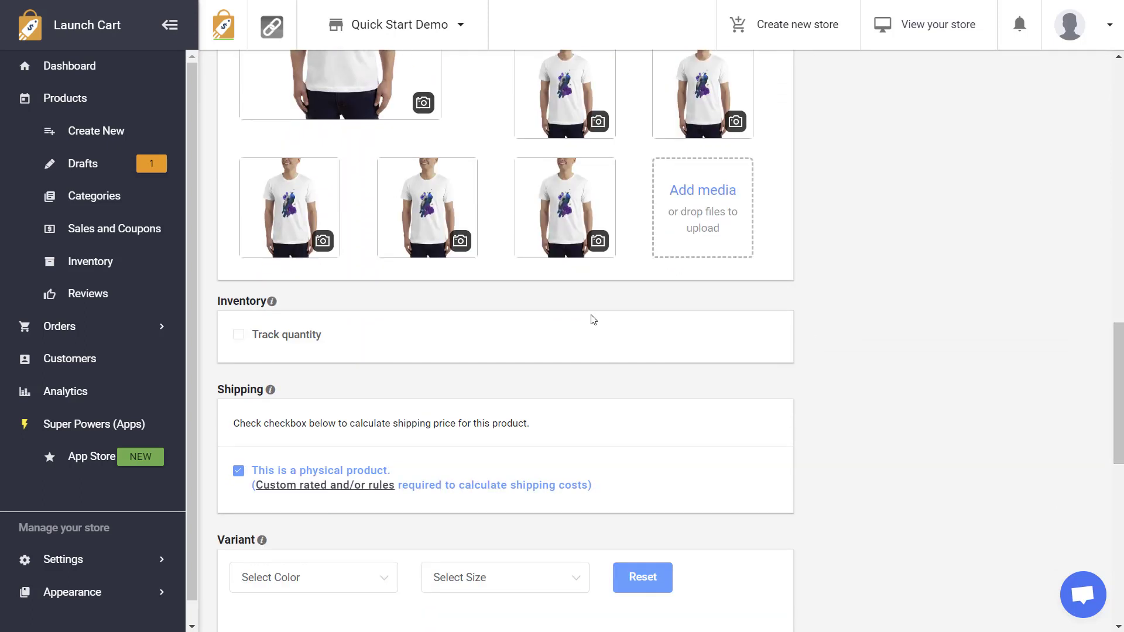
{"action": "left_click", "coordinate": [239, 336]}
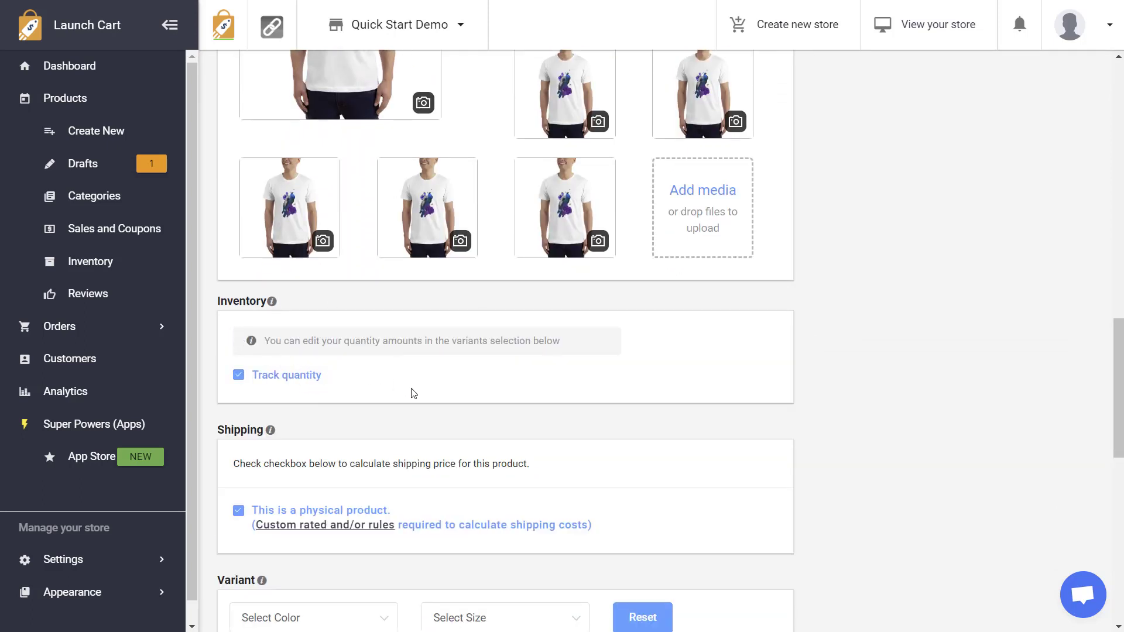
Step: Review the T-Shirt variants' inventory amount and inventory settings columns, and save the product
{"action": "scroll", "coordinate": [404, 346], "scroll_direction": "down", "scroll_amount": 7}
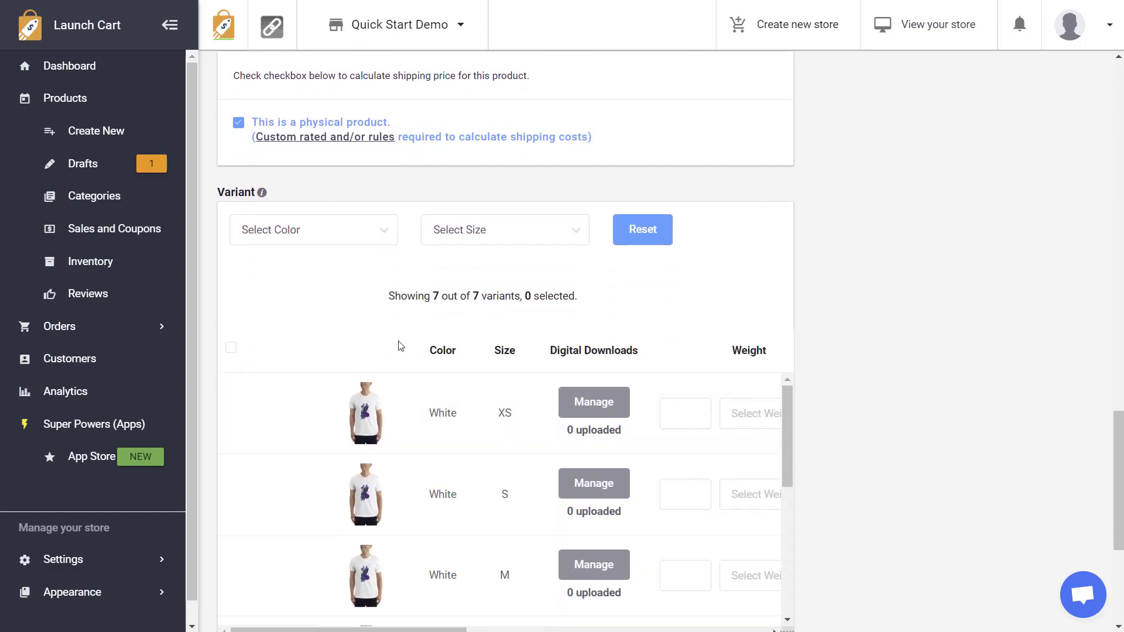
{"action": "scroll", "coordinate": [616, 361], "scroll_direction": "down", "scroll_amount": 4}
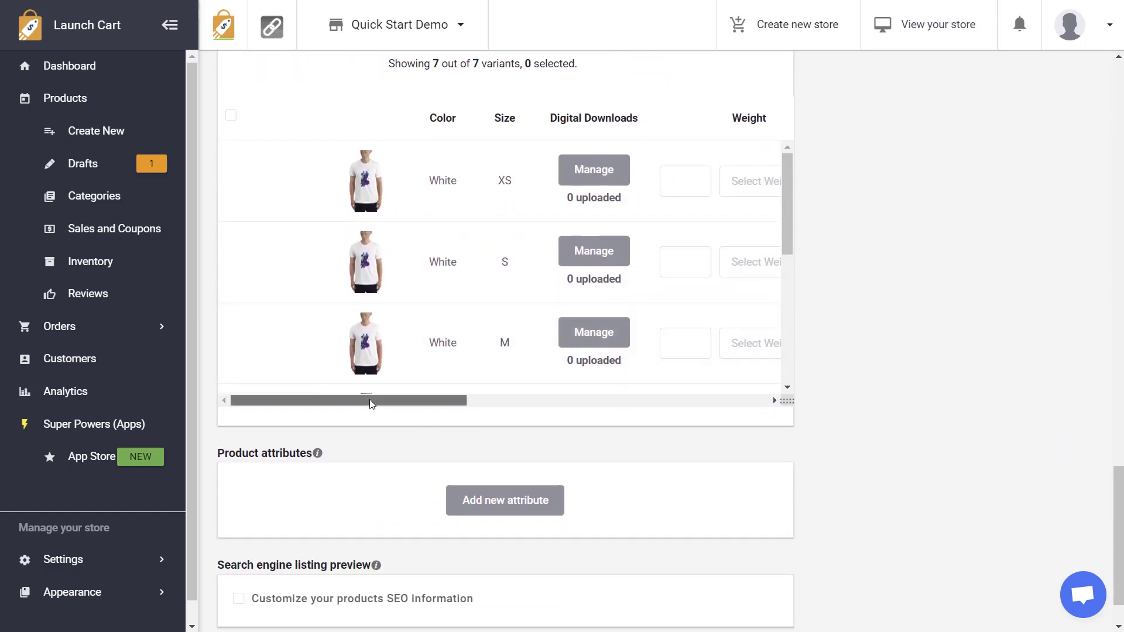
{"action": "left_click_drag", "start_coordinate": [371, 401], "coordinate": [613, 403]}
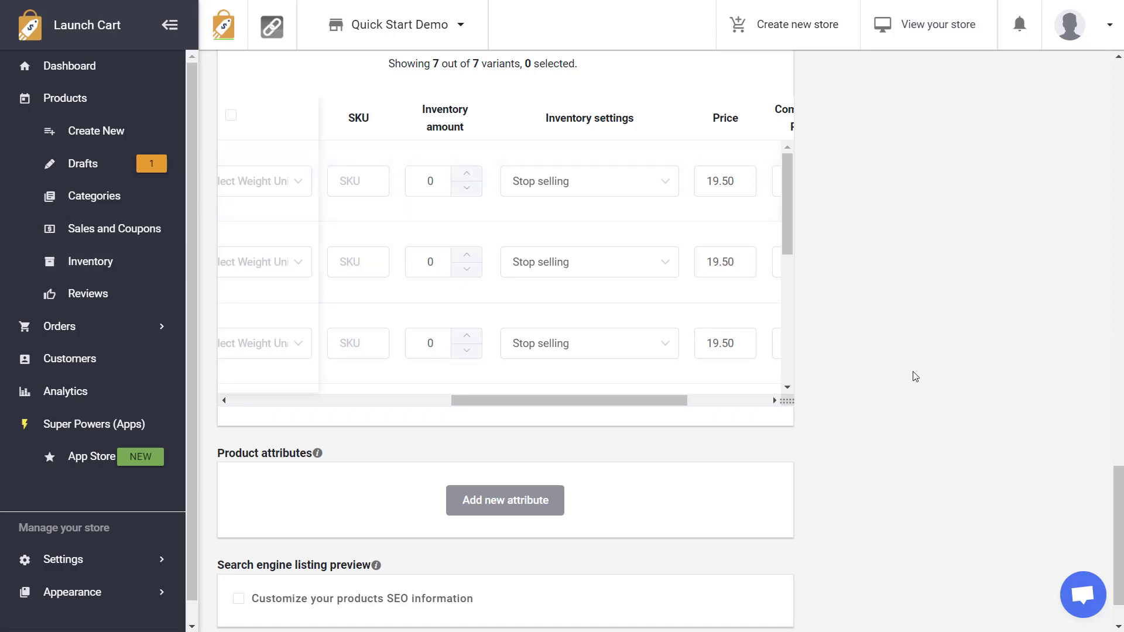
{"action": "scroll", "coordinate": [888, 316], "scroll_direction": "up", "scroll_amount": 9}
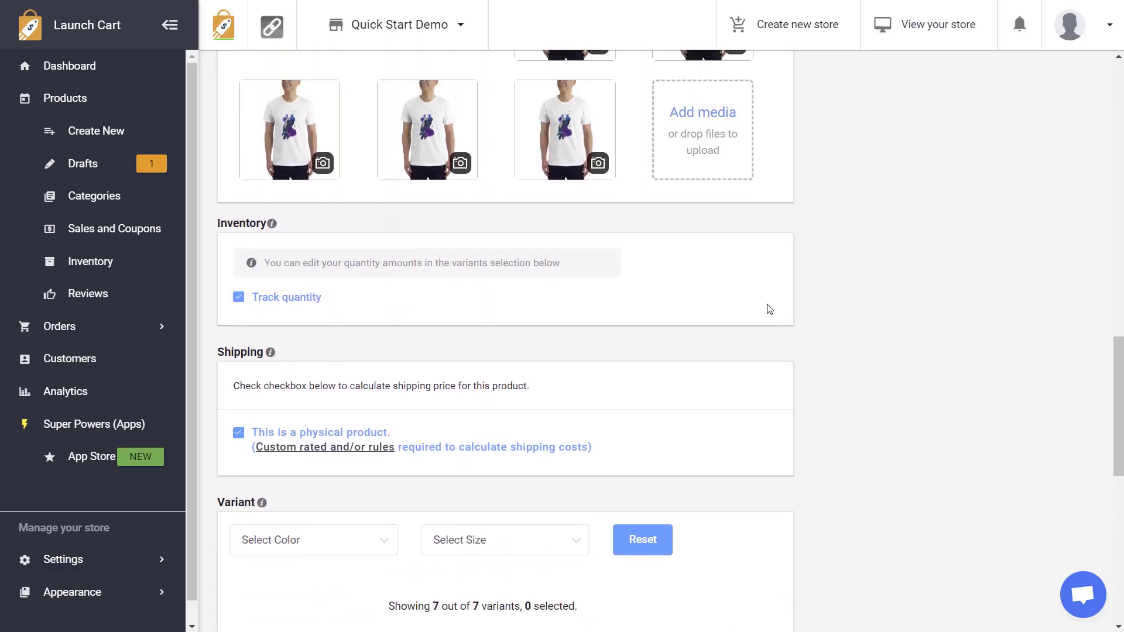
{"action": "scroll", "coordinate": [853, 341], "scroll_direction": "down", "scroll_amount": 10}
{"action": "left_click", "coordinate": [763, 601]}
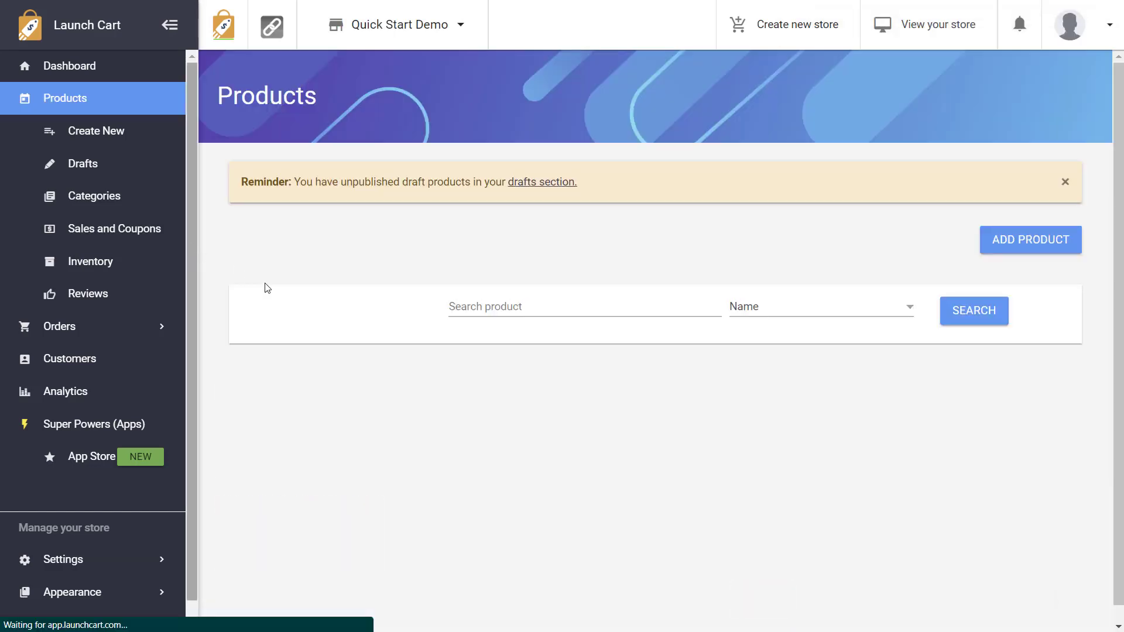
Step: Enable Track quantity for the Backpack product and save it
{"action": "scroll", "coordinate": [515, 447], "scroll_direction": "down", "scroll_amount": 5}
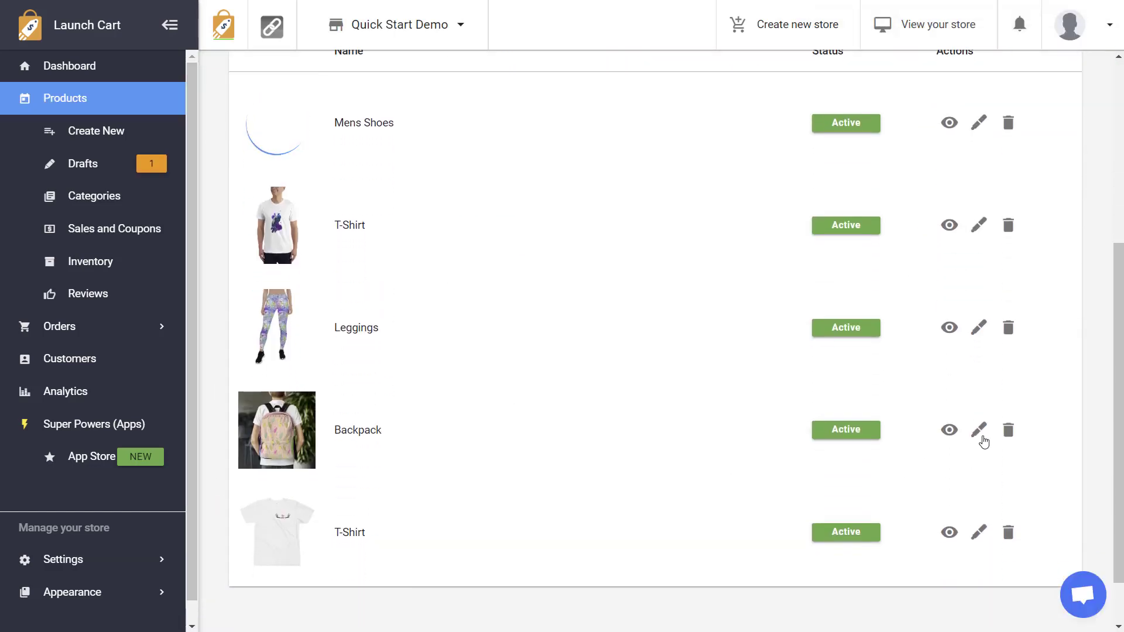
{"action": "left_click", "coordinate": [979, 436]}
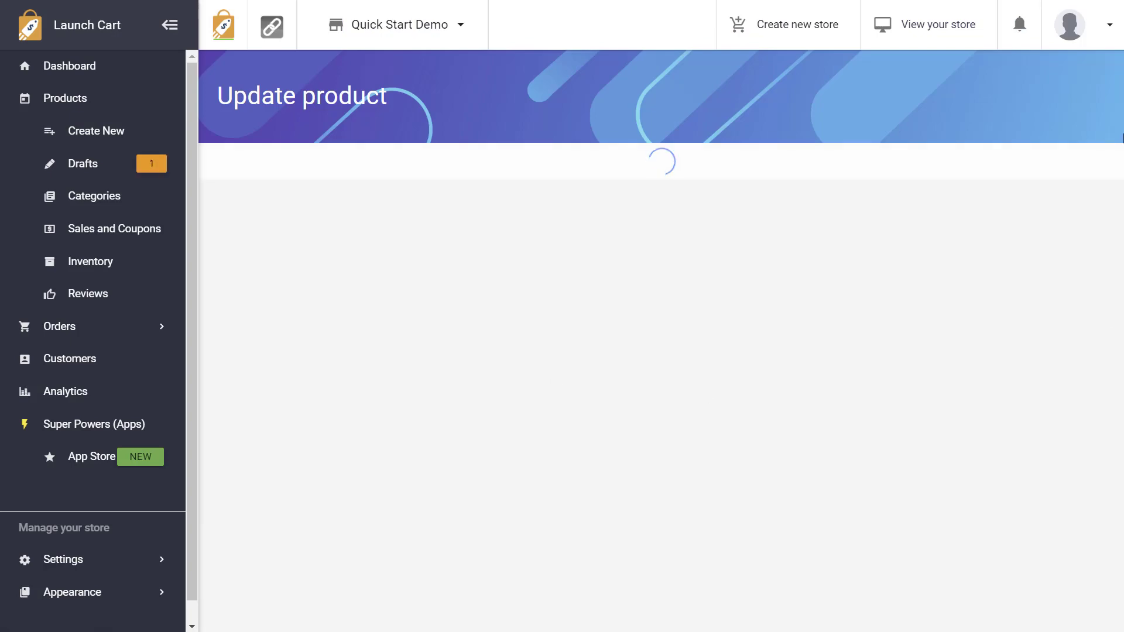
{"action": "scroll", "coordinate": [761, 411], "scroll_direction": "down", "scroll_amount": 10}
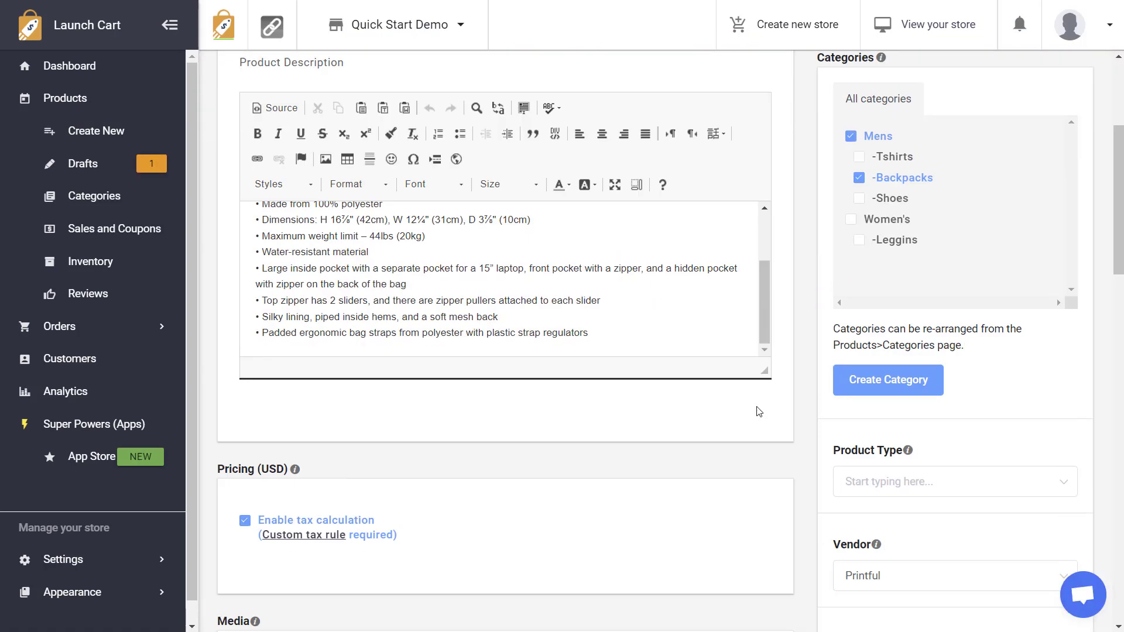
{"action": "scroll", "coordinate": [771, 413], "scroll_direction": "down", "scroll_amount": 10}
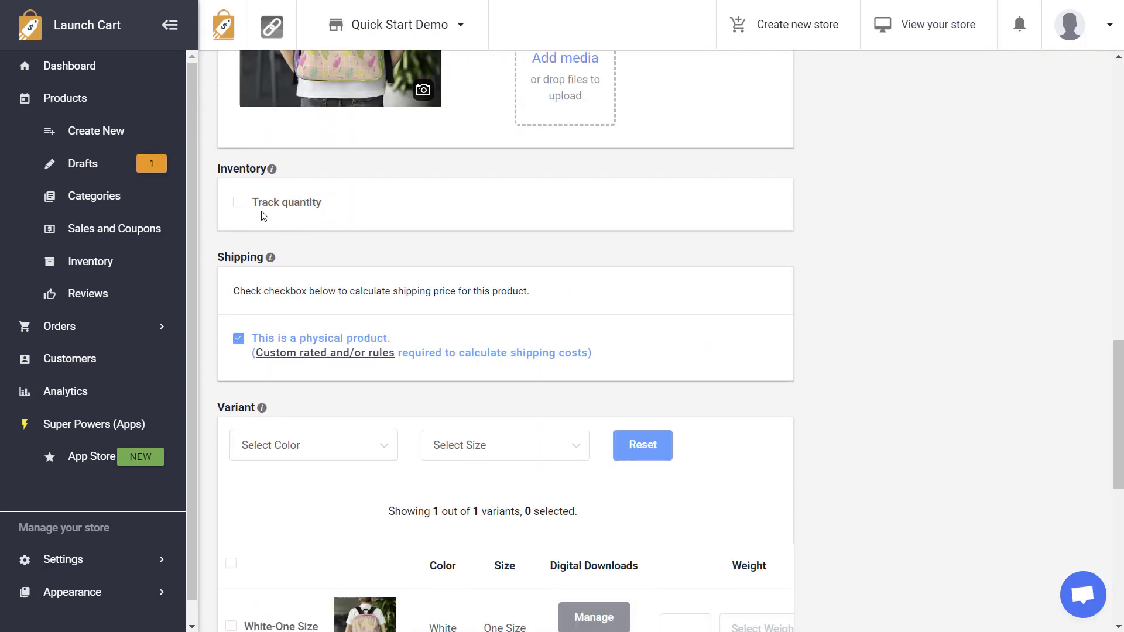
{"action": "left_click", "coordinate": [239, 203]}
{"action": "scroll", "coordinate": [848, 389], "scroll_direction": "down", "scroll_amount": 9}
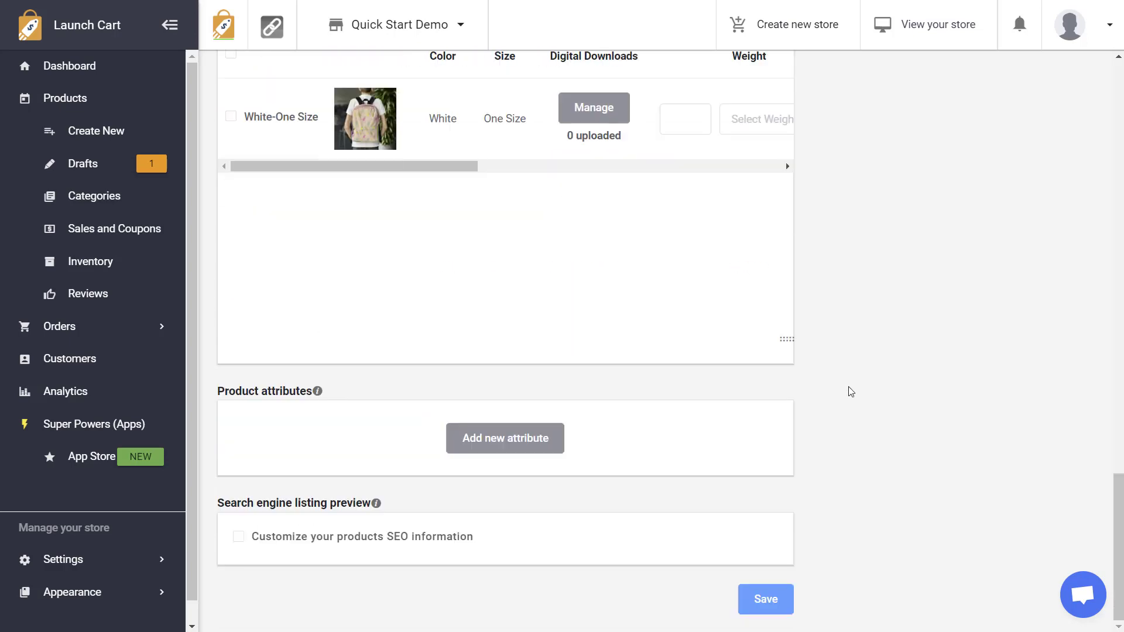
{"action": "left_click", "coordinate": [767, 609]}
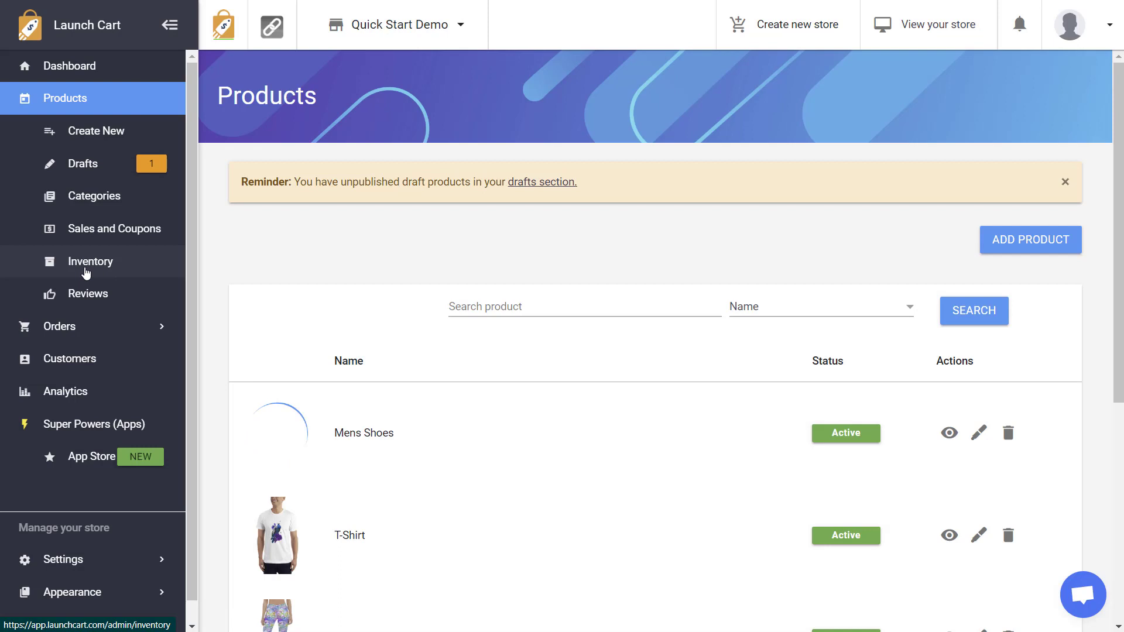
Step: Open the store's inventory and examine the variants and available totals of the tracked Backpack and T-Shirt
{"action": "left_click", "coordinate": [86, 270]}
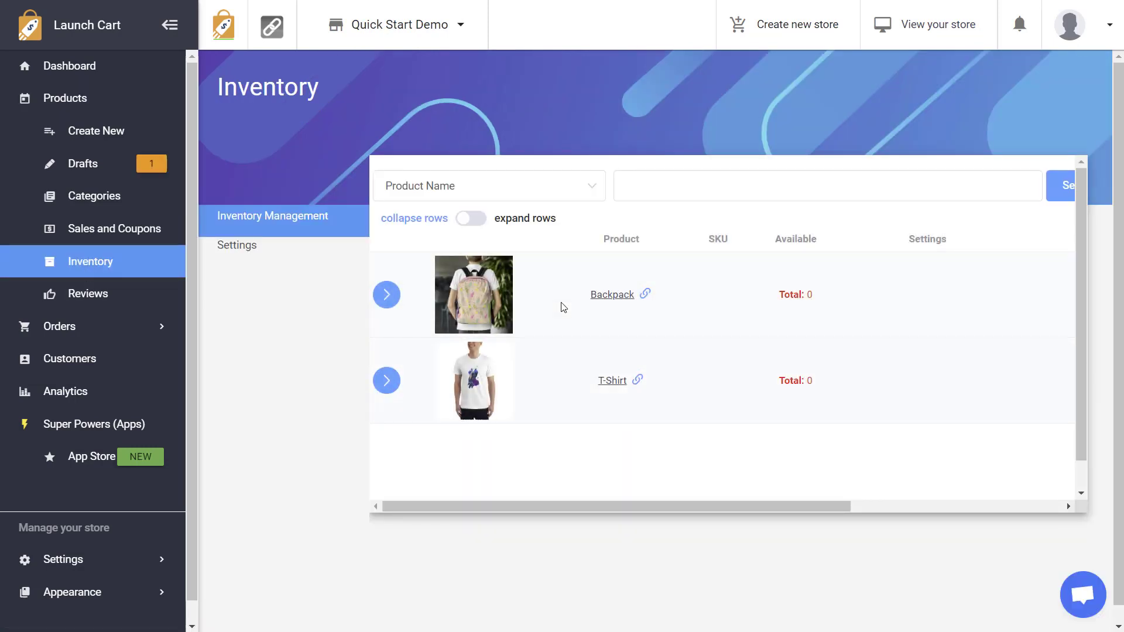
{"action": "left_click", "coordinate": [386, 294]}
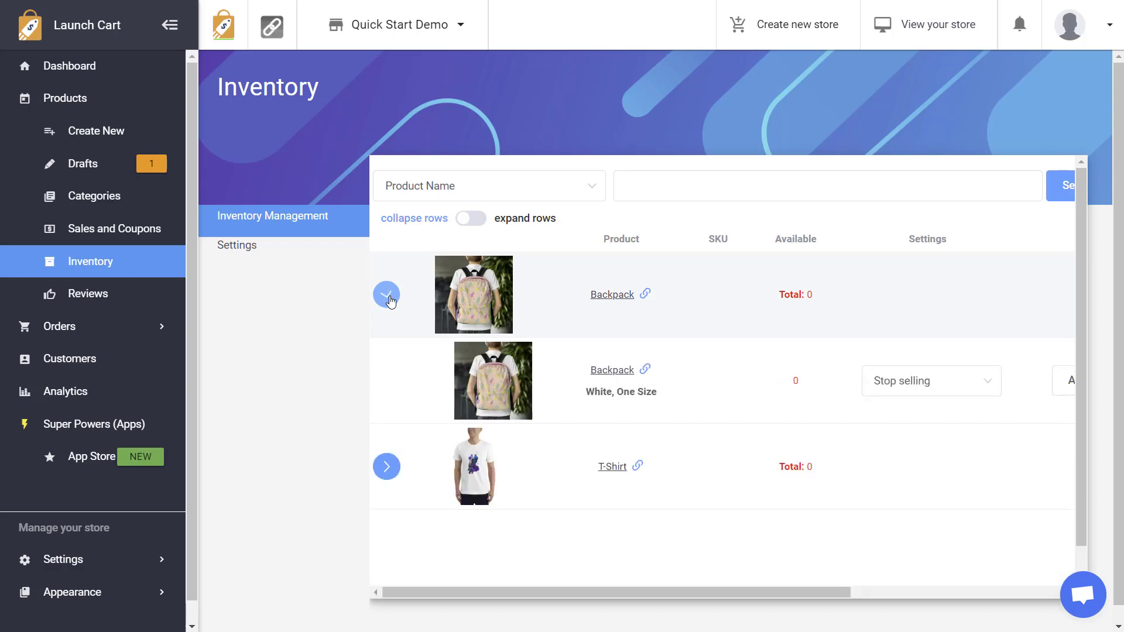
{"action": "left_click", "coordinate": [383, 468]}
{"action": "scroll", "coordinate": [572, 502], "scroll_direction": "down", "scroll_amount": 6}
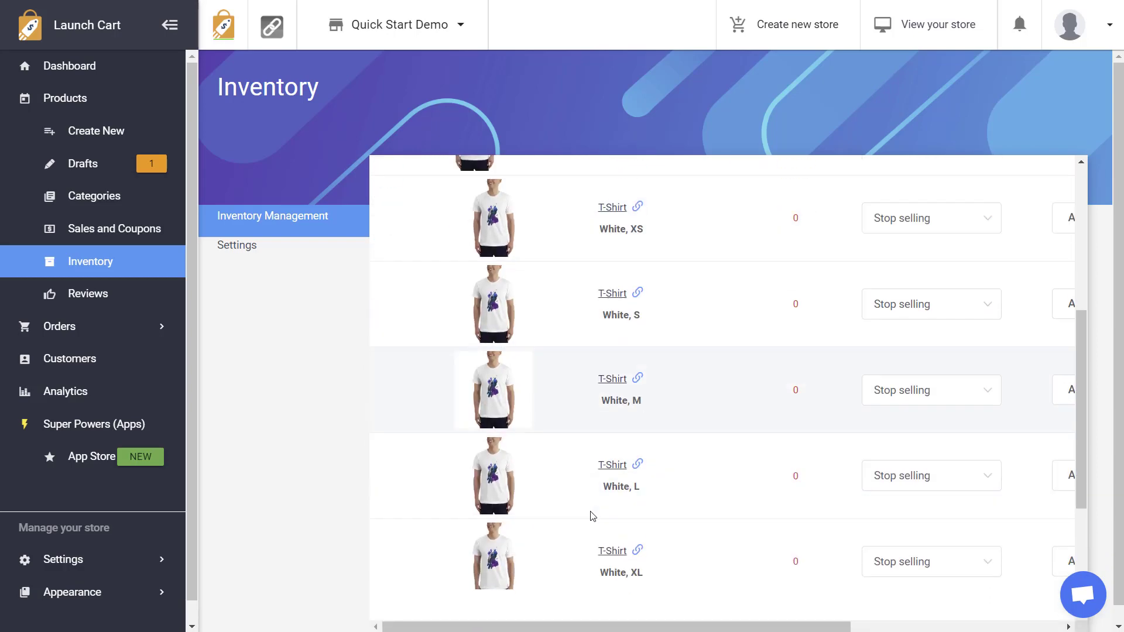
{"action": "scroll", "coordinate": [591, 515], "scroll_direction": "up", "scroll_amount": 4}
{"action": "scroll", "coordinate": [596, 510], "scroll_direction": "up", "scroll_amount": 2}
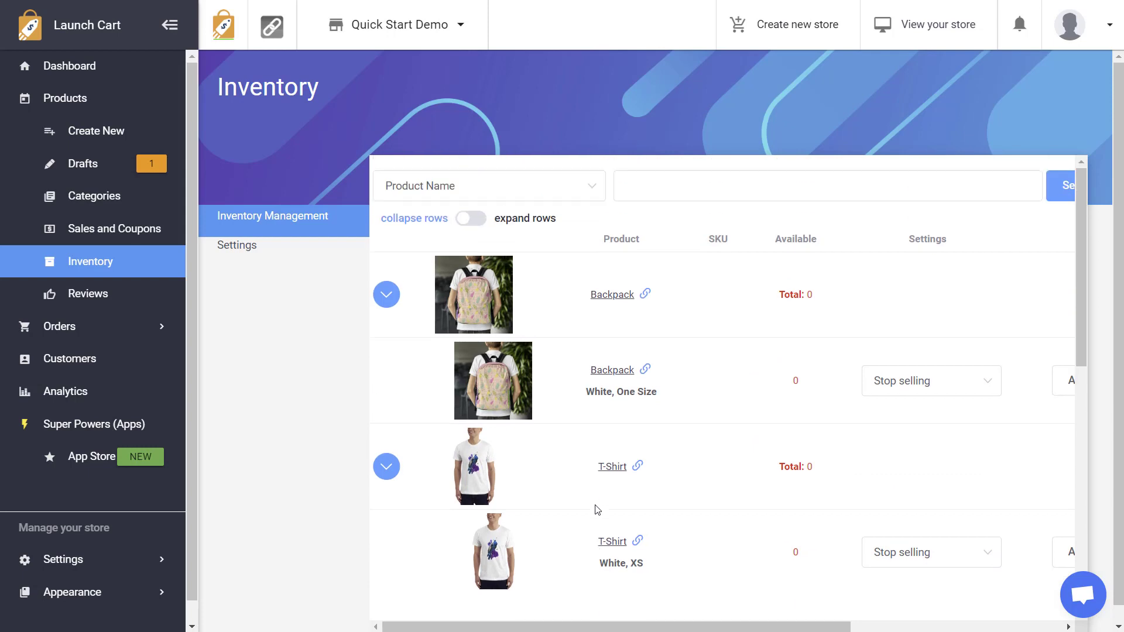
{"action": "left_click", "coordinate": [386, 466]}
{"action": "left_click", "coordinate": [388, 306]}
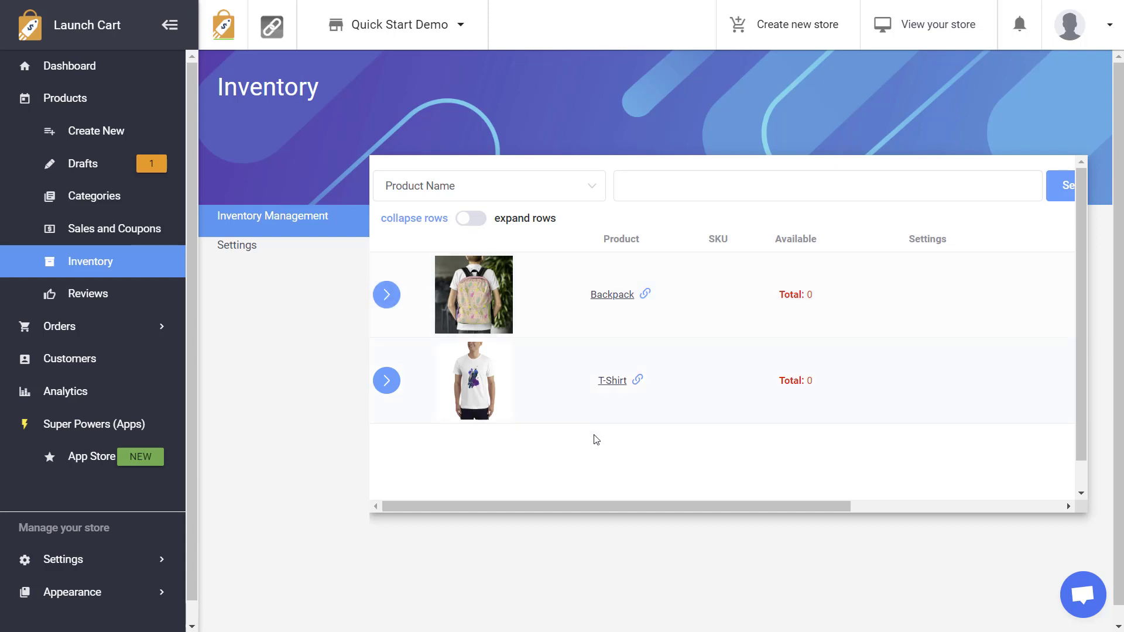
{"action": "double_click", "coordinate": [810, 294]}
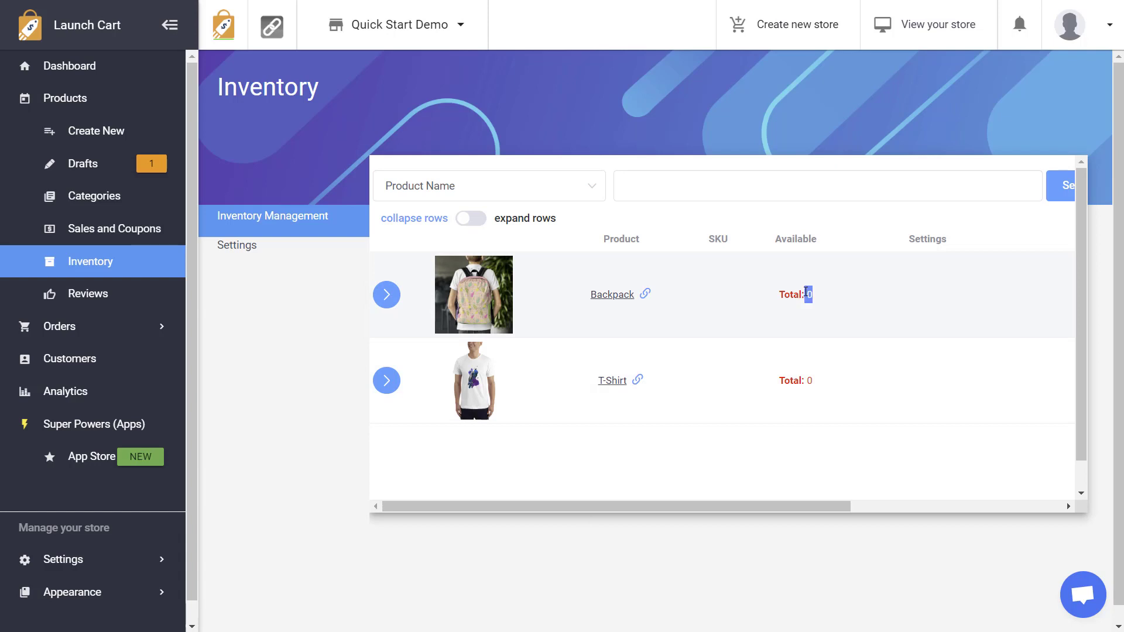
{"action": "double_click", "coordinate": [810, 380]}
Step: Expand the Backpack's inventory row and view the selling options for its White, One Size variant
{"action": "left_click", "coordinate": [388, 297]}
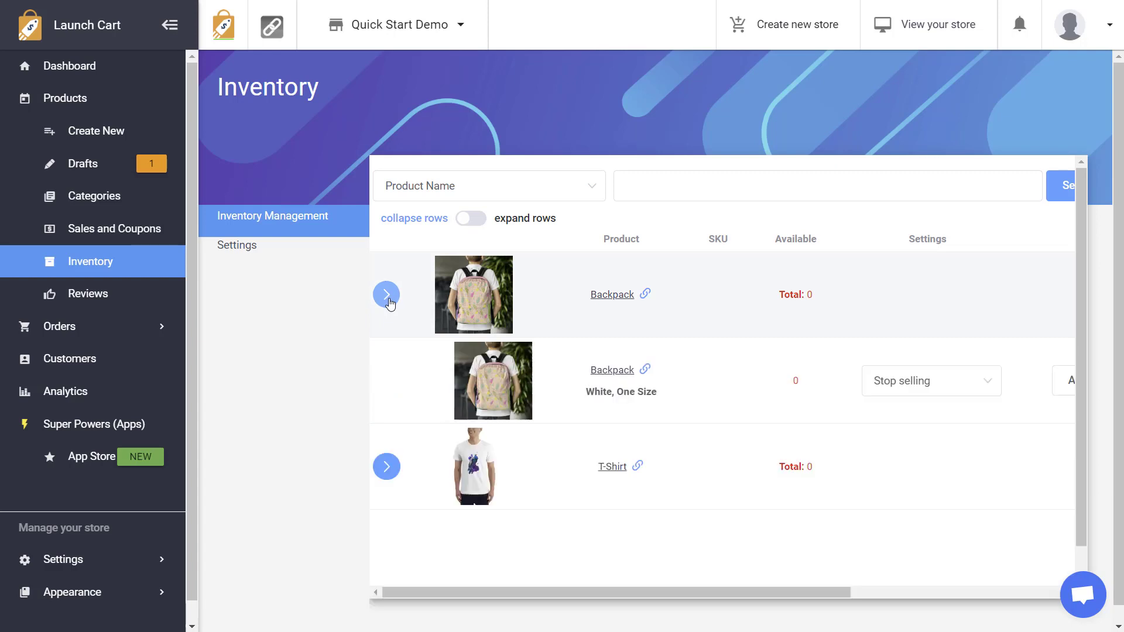
{"action": "left_click_drag", "start_coordinate": [520, 596], "coordinate": [728, 590]}
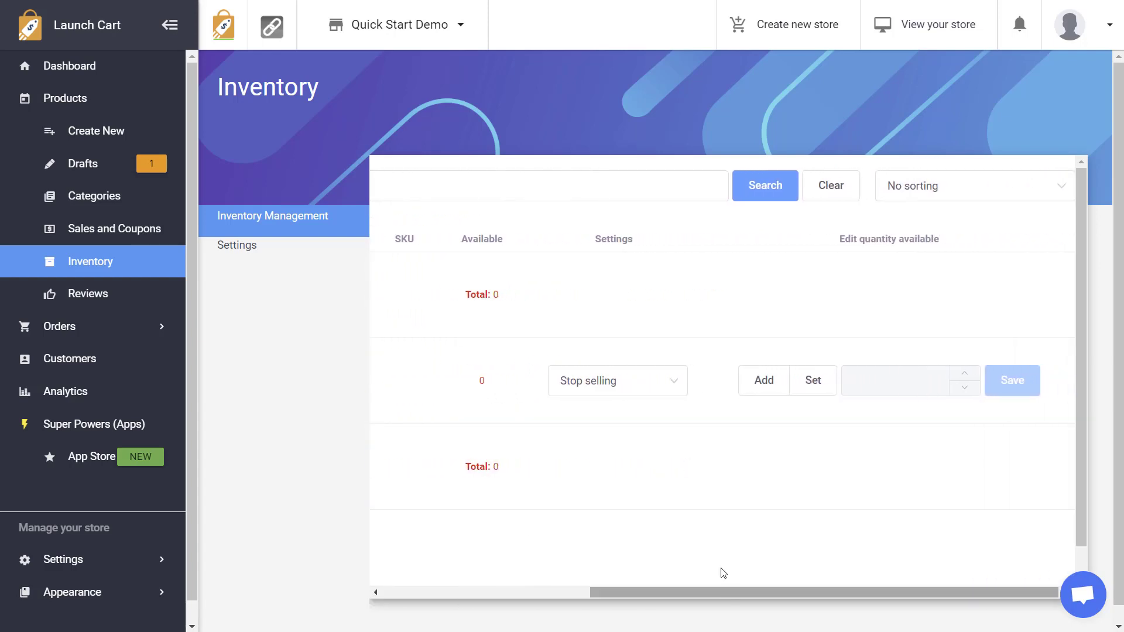
{"action": "left_click", "coordinate": [648, 388]}
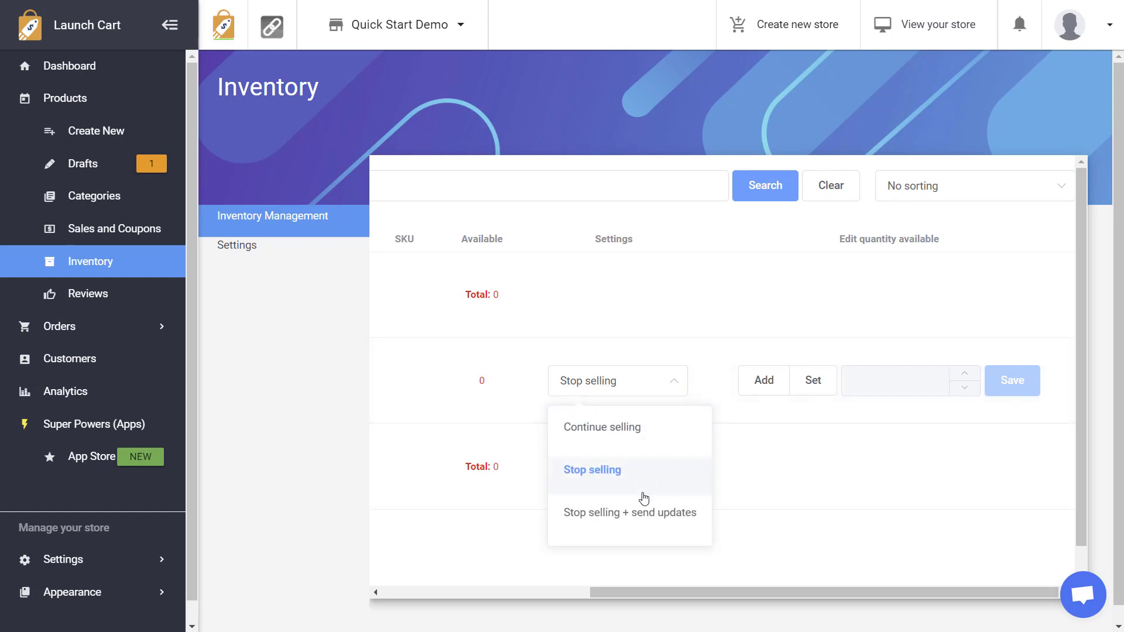
{"action": "left_click", "coordinate": [710, 390]}
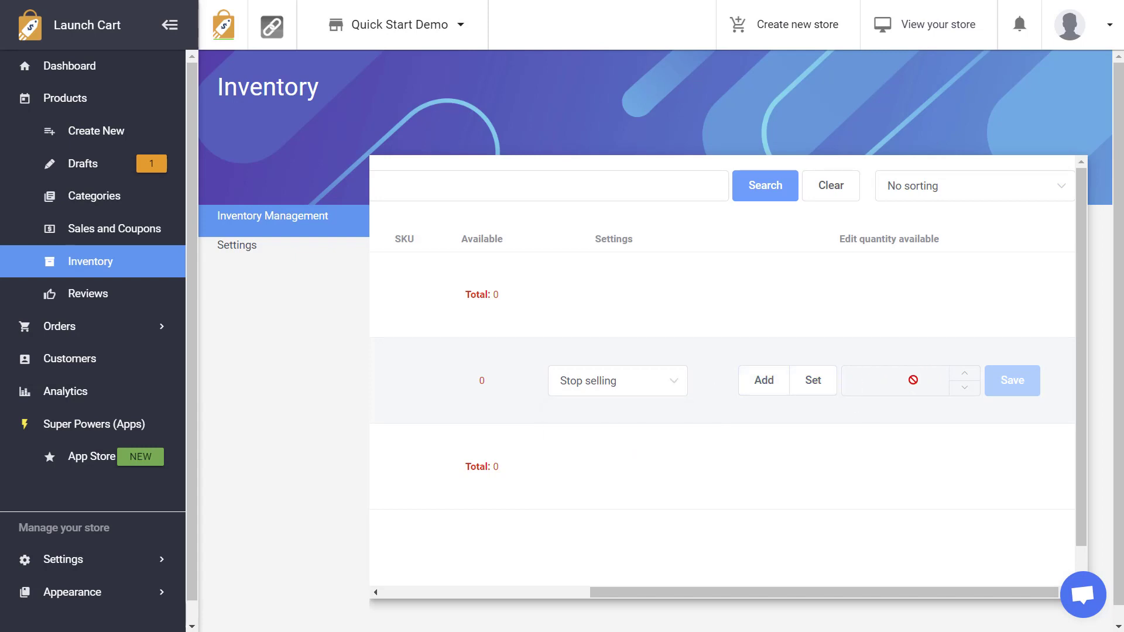
Step: Add 10 units to the Backpack's White, One Size variant and save the quantity
{"action": "left_click", "coordinate": [766, 389]}
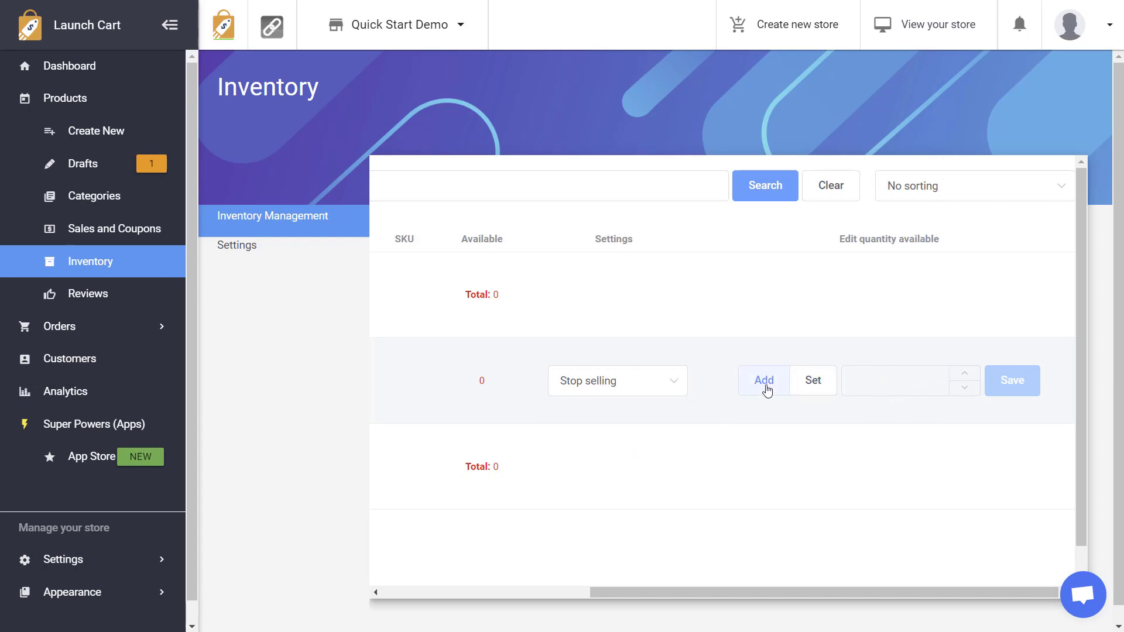
{"action": "left_click", "coordinate": [766, 389]}
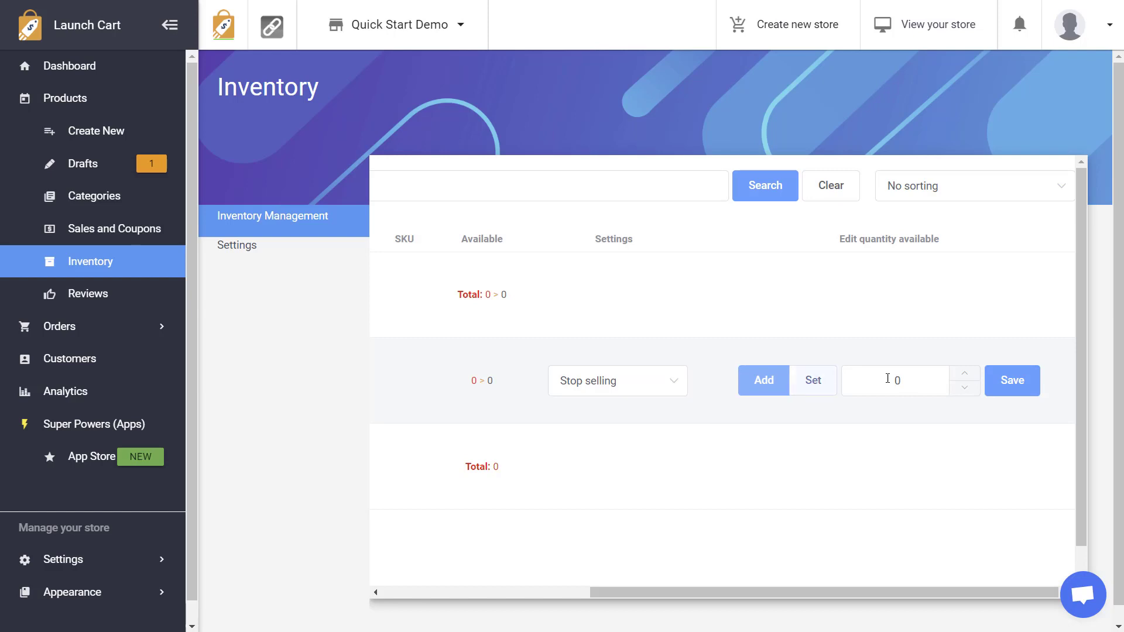
{"action": "left_click", "coordinate": [966, 376]}
{"action": "left_click", "coordinate": [966, 376]}
{"action": "left_click", "coordinate": [966, 376]}
{"action": "left_click", "coordinate": [966, 375]}
{"action": "left_click", "coordinate": [966, 376]}
{"action": "left_click", "coordinate": [966, 376]}
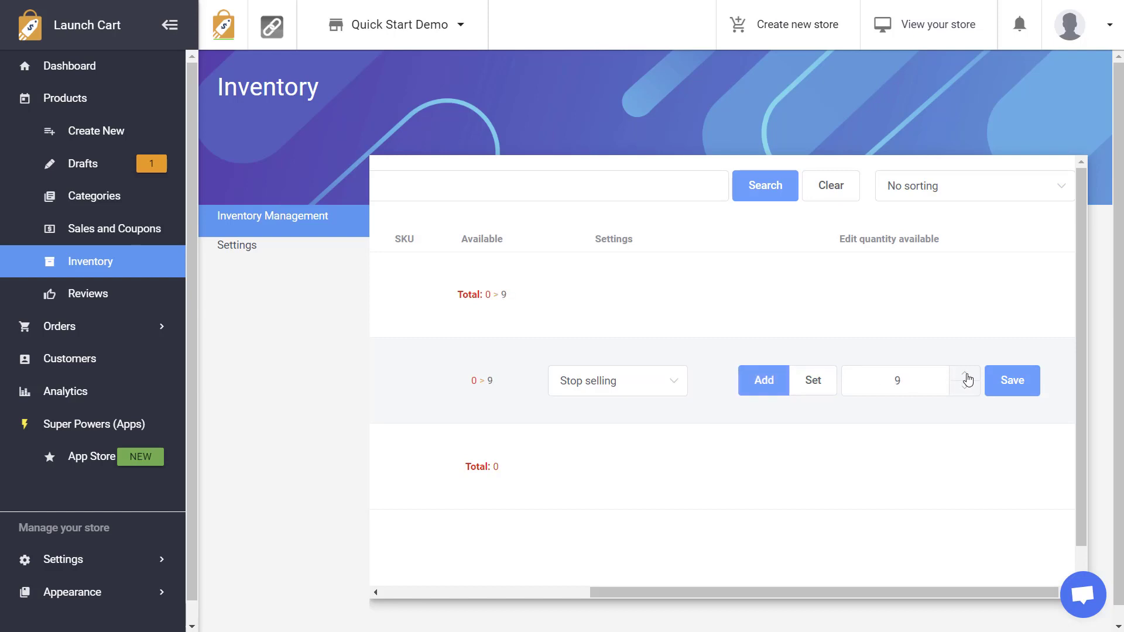
{"action": "left_click", "coordinate": [966, 375]}
{"action": "left_click", "coordinate": [1009, 384]}
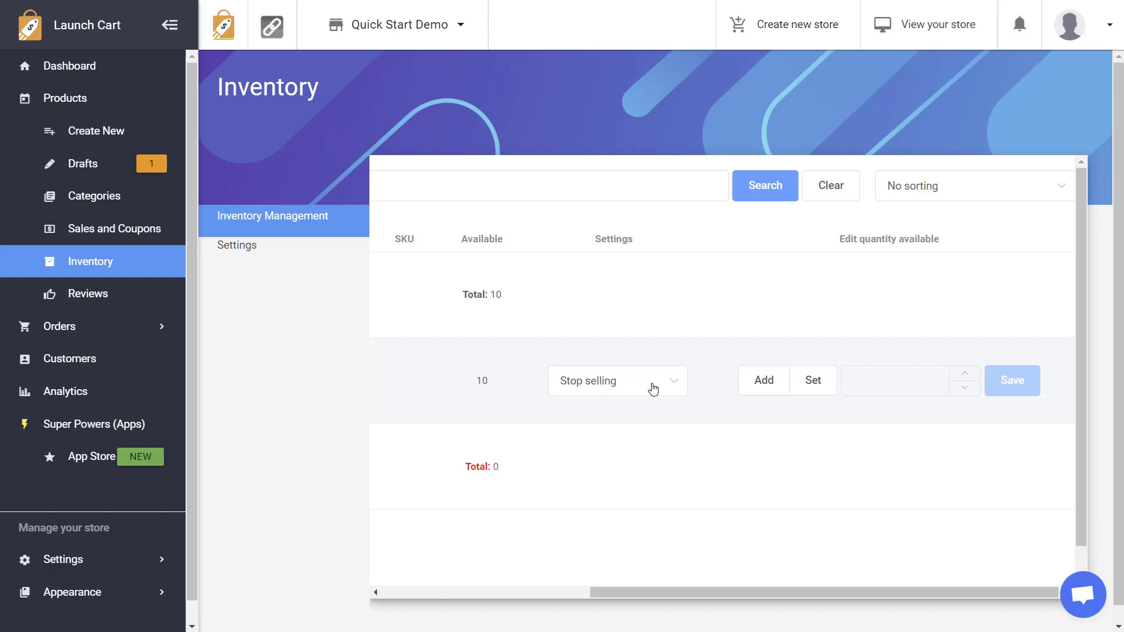
Step: Set the inventory setting of the Backpack's White, One Size variant to Stop selling + send updates
{"action": "left_click", "coordinate": [653, 389]}
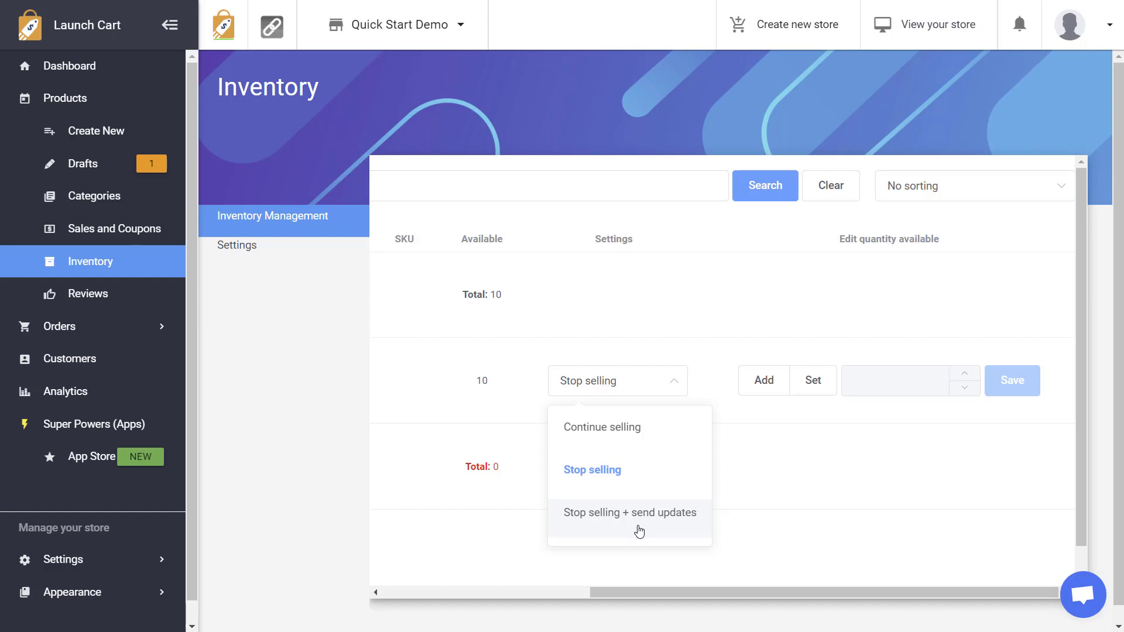
{"action": "left_click", "coordinate": [638, 531]}
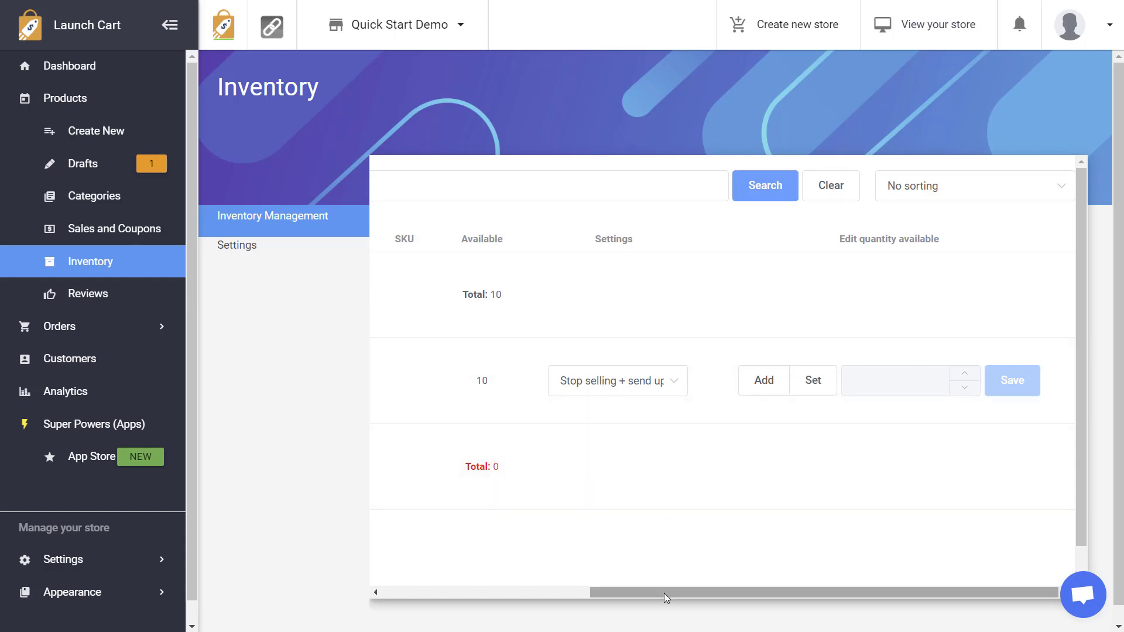
Step: Review the product details and available selling options of the Backpack's White, One Size variant
{"action": "left_click_drag", "start_coordinate": [664, 592], "coordinate": [457, 592]}
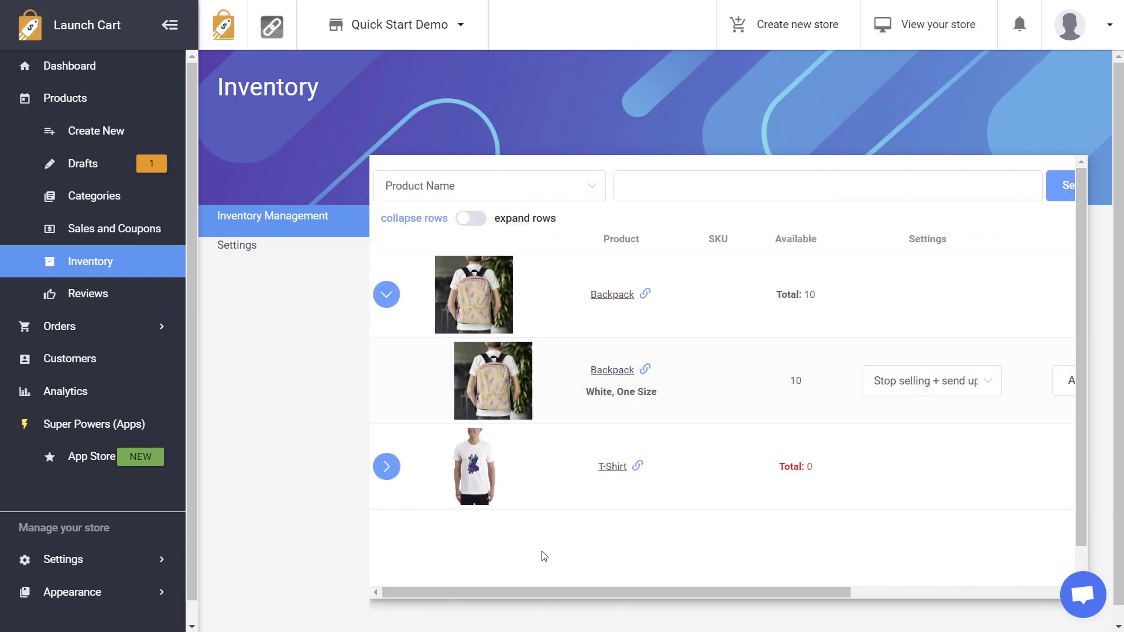
{"action": "left_click_drag", "start_coordinate": [548, 592], "coordinate": [722, 585]}
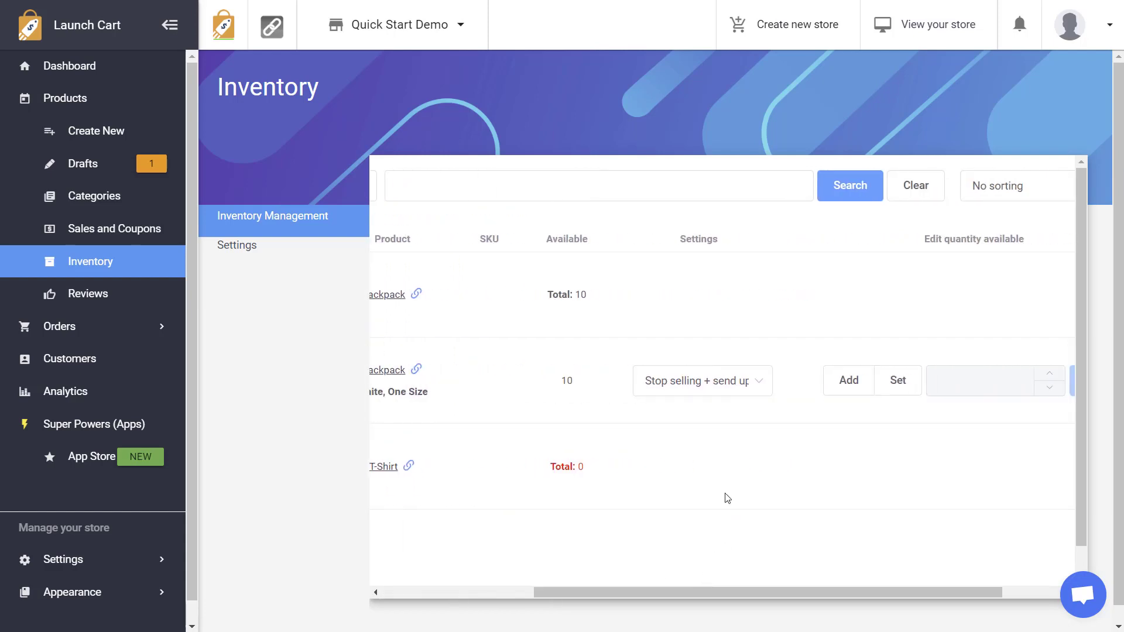
{"action": "left_click", "coordinate": [679, 394]}
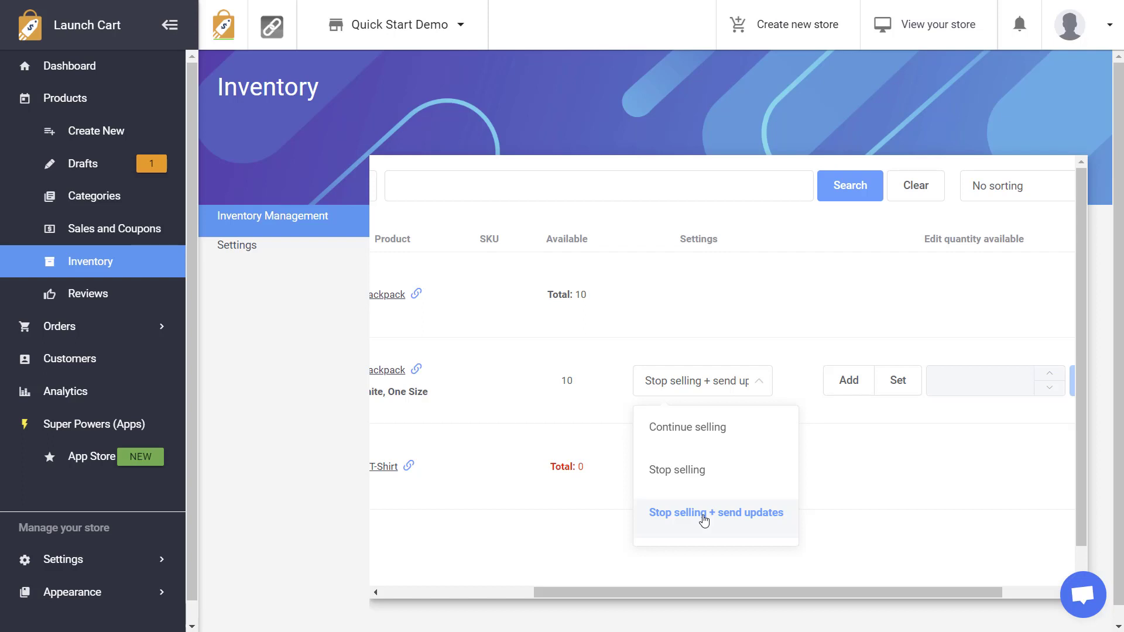
{"action": "left_click", "coordinate": [598, 385]}
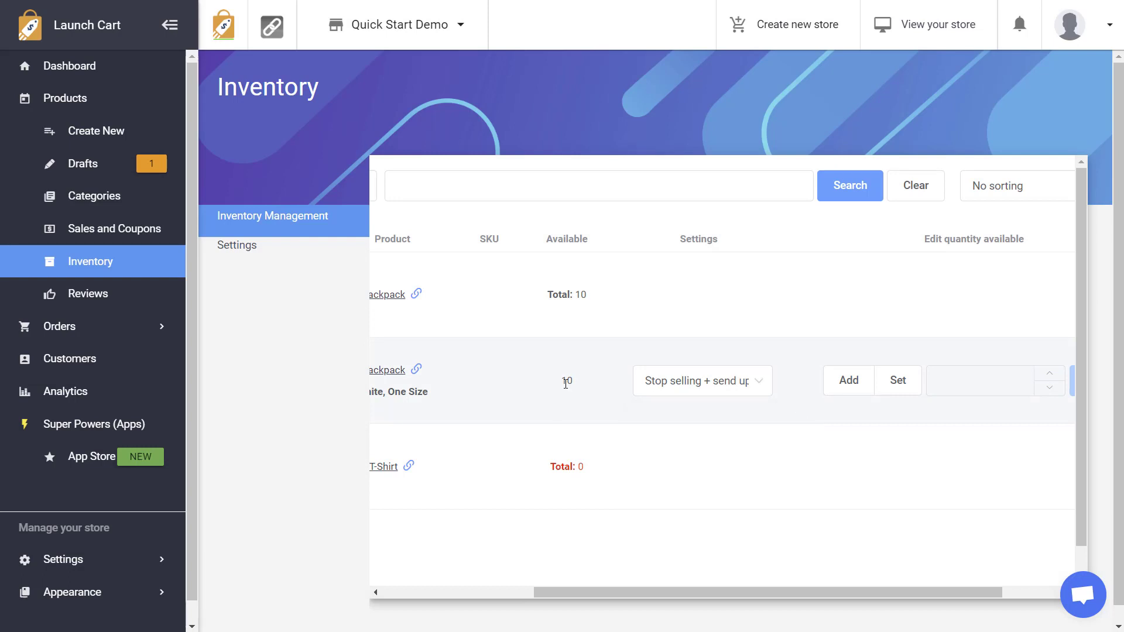
Step: Enter an addition of 6 units for the Backpack's White, One Size variant and review its selling options
{"action": "double_click", "coordinate": [568, 383]}
{"action": "left_click", "coordinate": [928, 384]}
{"action": "left_click", "coordinate": [1050, 376]}
{"action": "left_click", "coordinate": [1050, 376]}
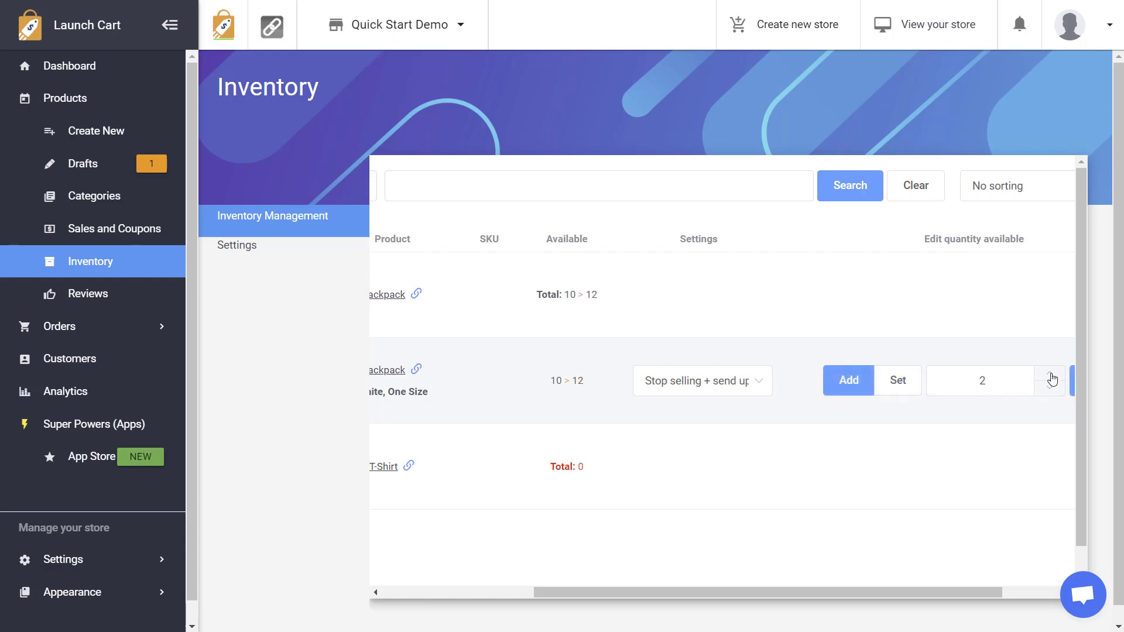
{"action": "left_click", "coordinate": [1050, 376]}
{"action": "left_click", "coordinate": [1051, 376]}
{"action": "left_click", "coordinate": [1050, 377]}
{"action": "left_click", "coordinate": [1050, 376]}
{"action": "left_click", "coordinate": [692, 382]}
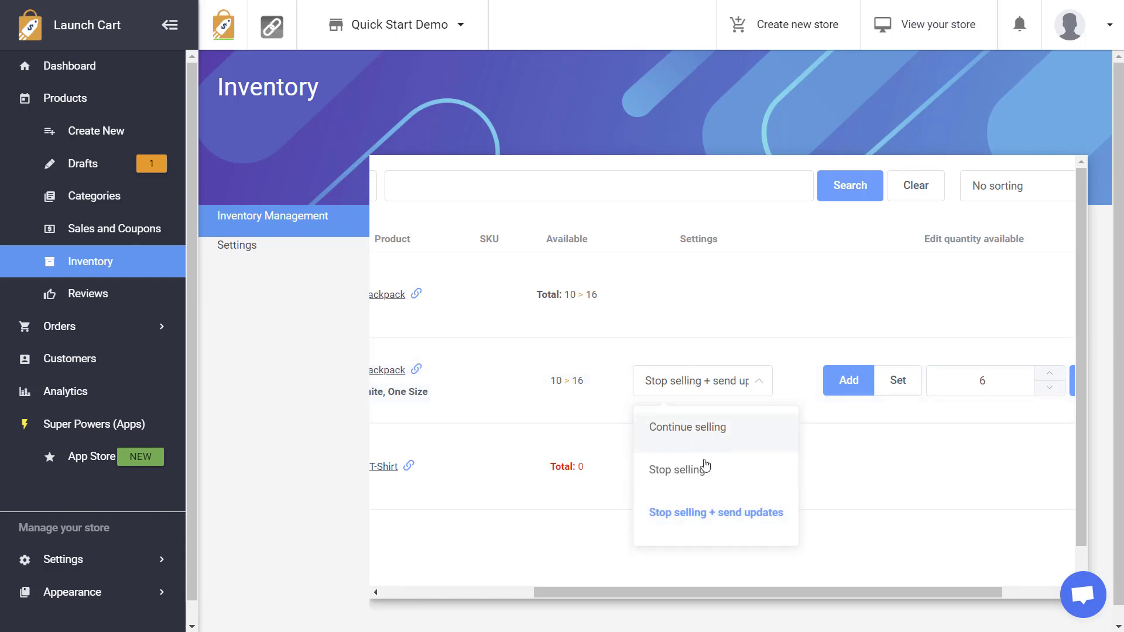
{"action": "left_click", "coordinate": [706, 384]}
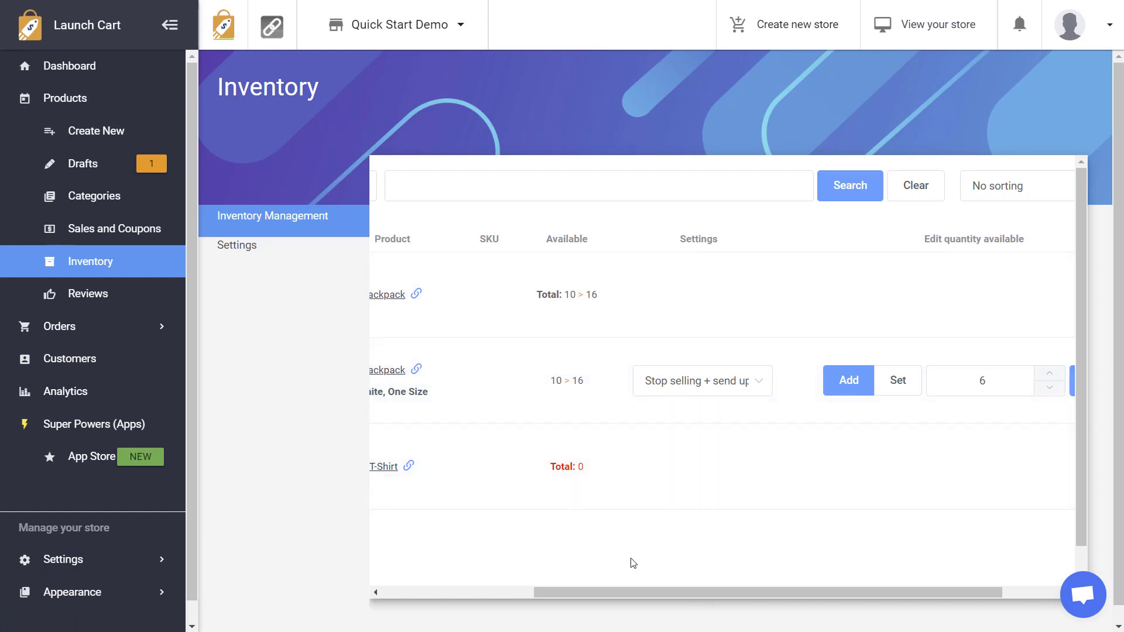
Step: Raise the quantity being added to the Backpack's White, One Size variant to 10 units and save it
{"action": "left_click_drag", "start_coordinate": [618, 592], "coordinate": [444, 578]}
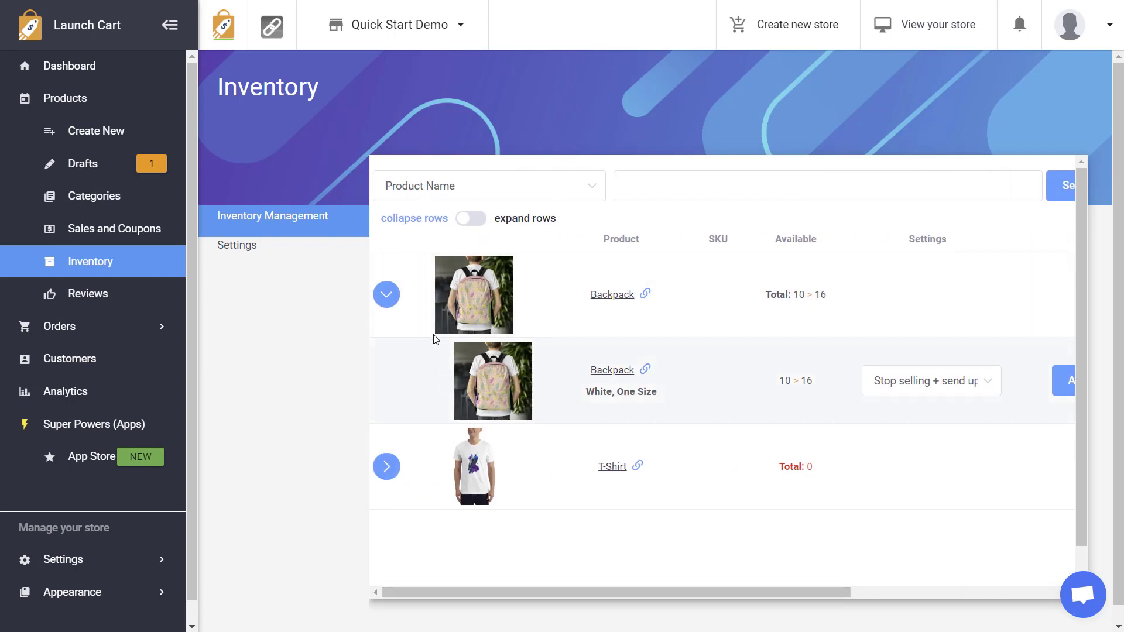
{"action": "left_click_drag", "start_coordinate": [447, 592], "coordinate": [777, 585]}
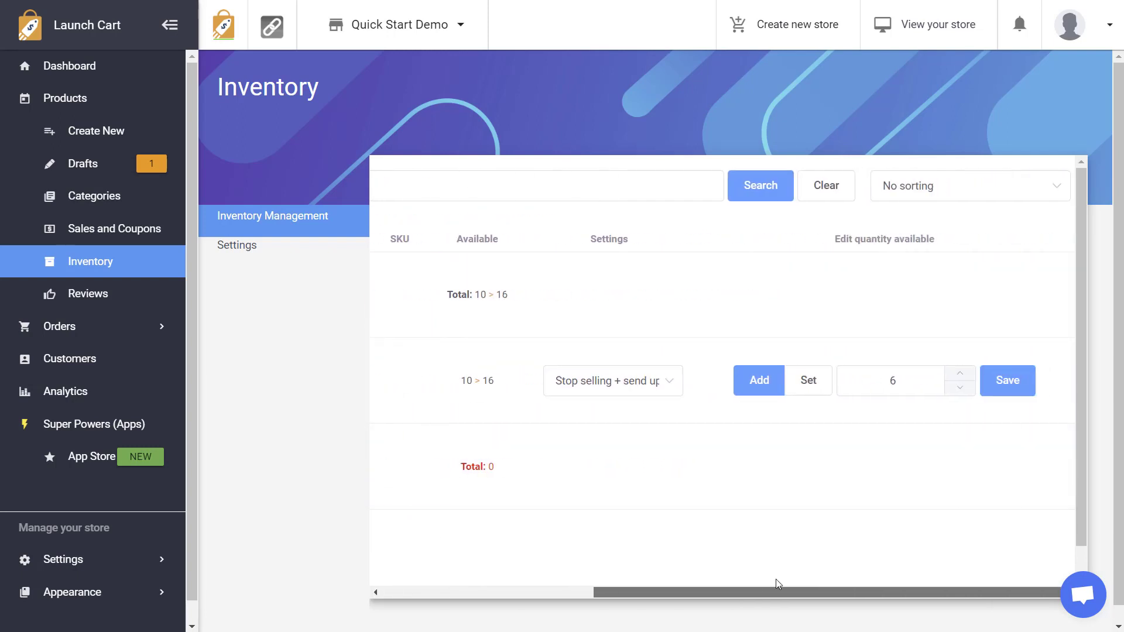
{"action": "left_click", "coordinate": [961, 375]}
{"action": "left_click", "coordinate": [1009, 380]}
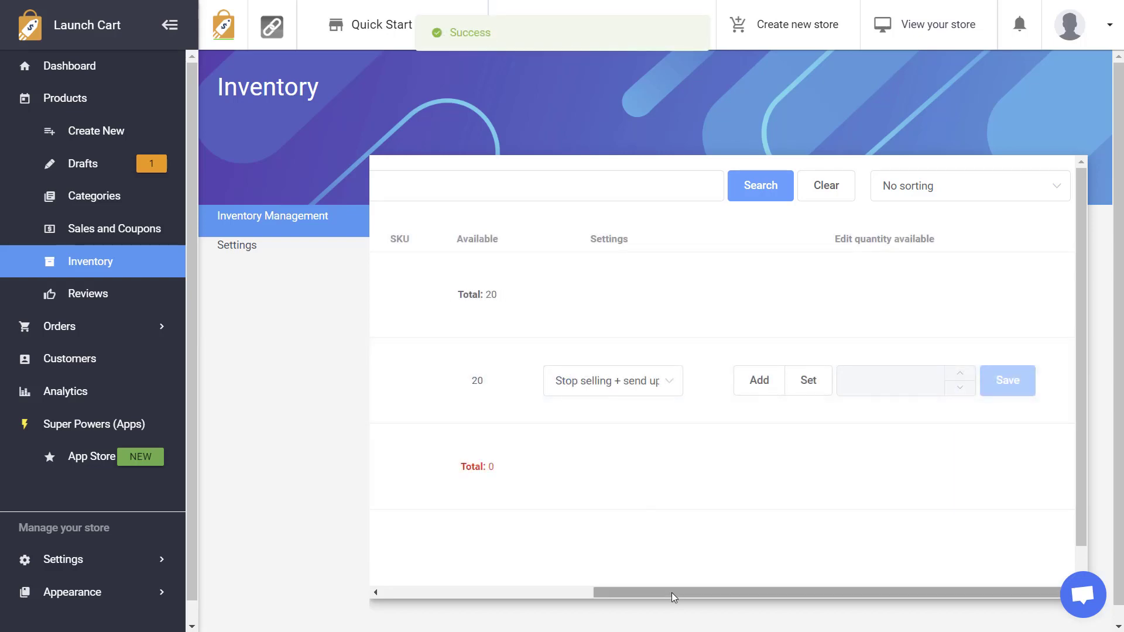
Step: Expand the T-Shirt's inventory row and examine the quantities and selling settings of its White size variants
{"action": "left_click_drag", "start_coordinate": [672, 592], "coordinate": [427, 600]}
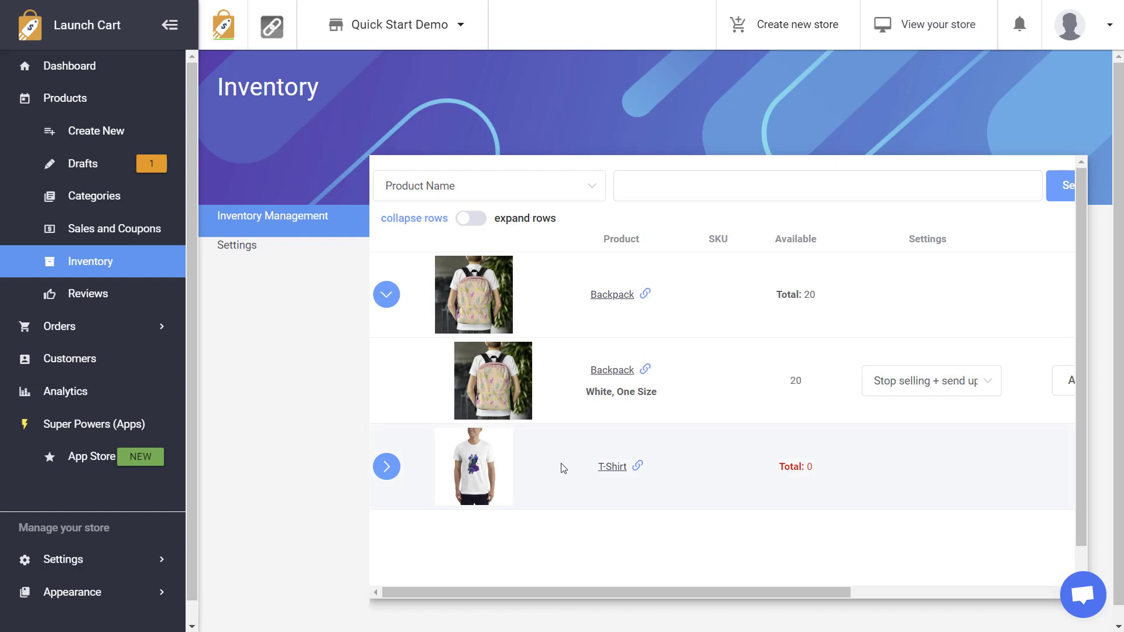
{"action": "left_click", "coordinate": [395, 469]}
{"action": "scroll", "coordinate": [633, 489], "scroll_direction": "down", "scroll_amount": 4}
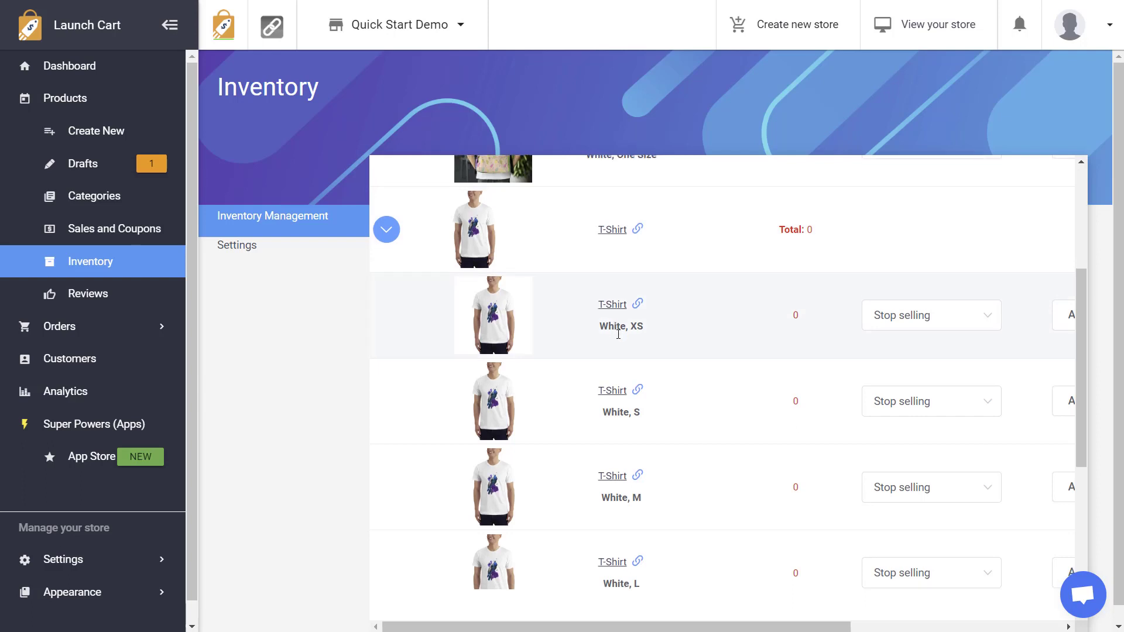
{"action": "scroll", "coordinate": [615, 328], "scroll_direction": "down", "scroll_amount": 5}
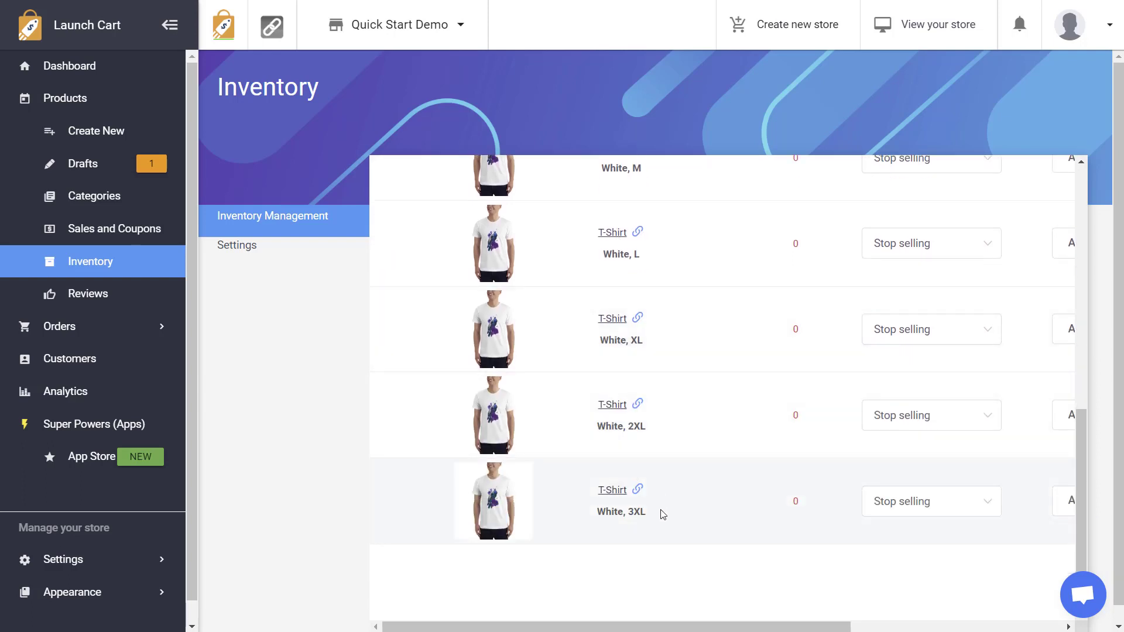
{"action": "left_click_drag", "start_coordinate": [619, 258], "coordinate": [655, 302]}
{"action": "scroll", "coordinate": [653, 334], "scroll_direction": "up", "scroll_amount": 4}
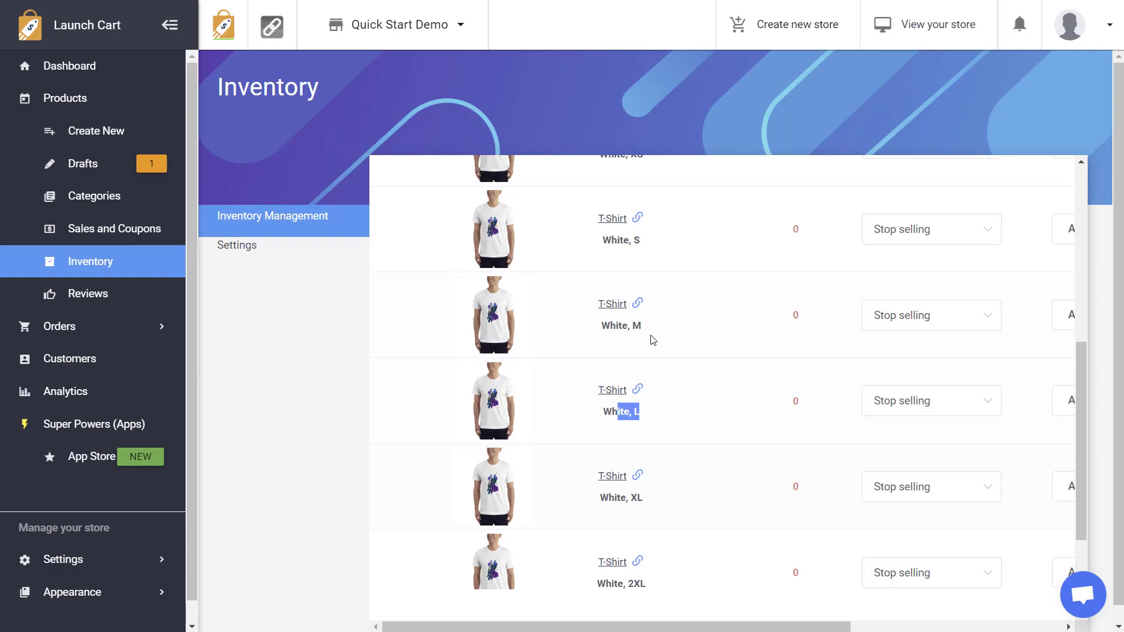
{"action": "scroll", "coordinate": [677, 314], "scroll_direction": "up", "scroll_amount": 1}
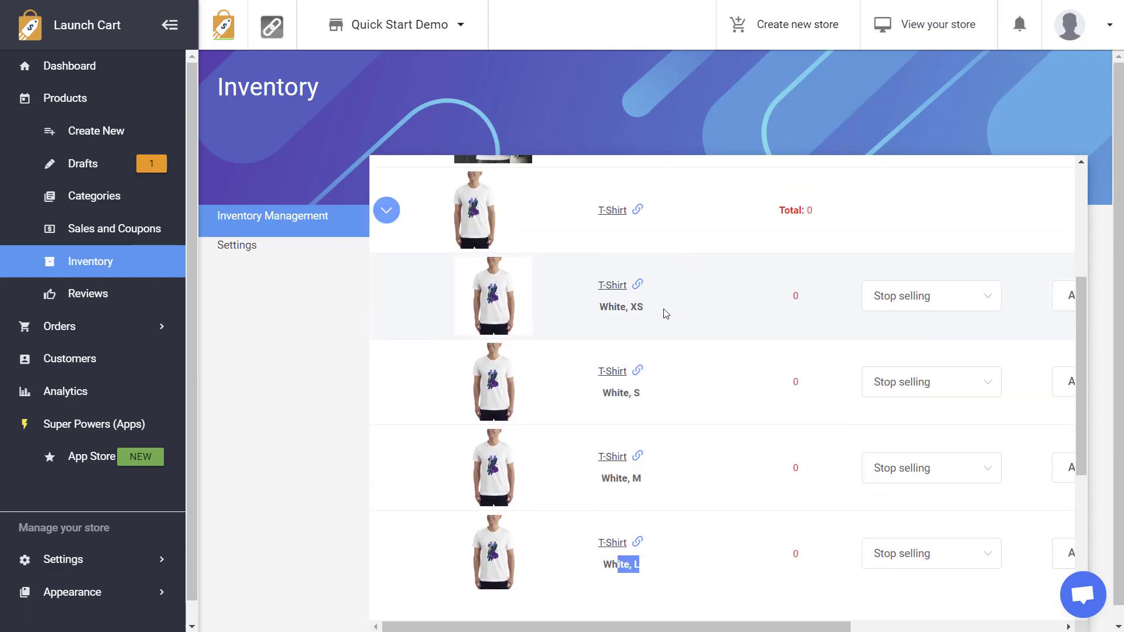
{"action": "left_click", "coordinate": [666, 315]}
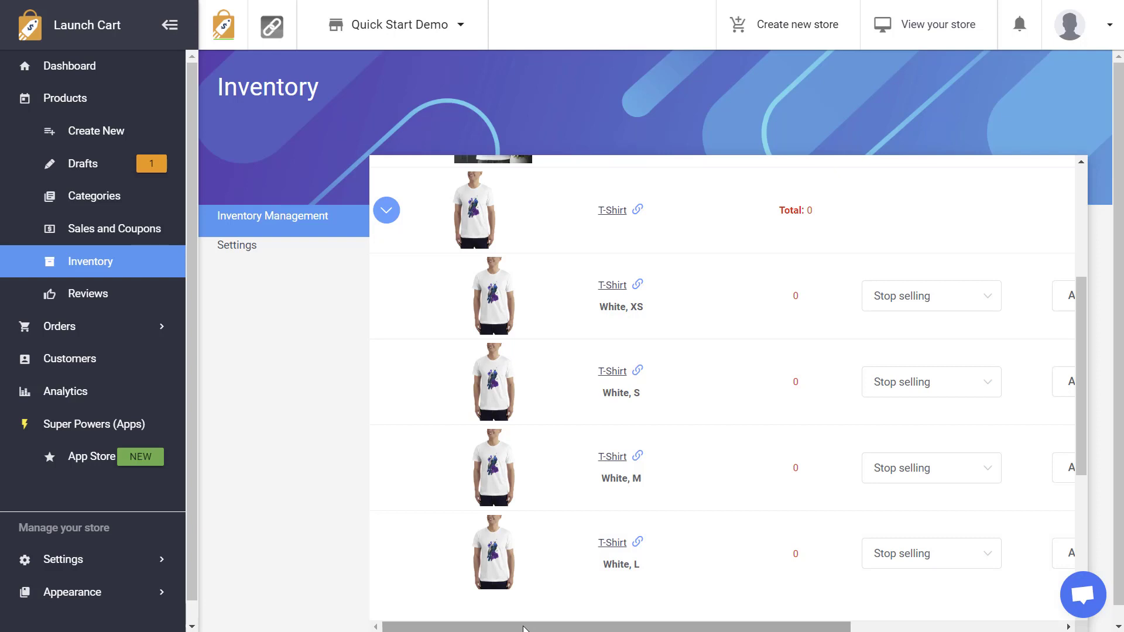
{"action": "left_click_drag", "start_coordinate": [526, 627], "coordinate": [743, 624]}
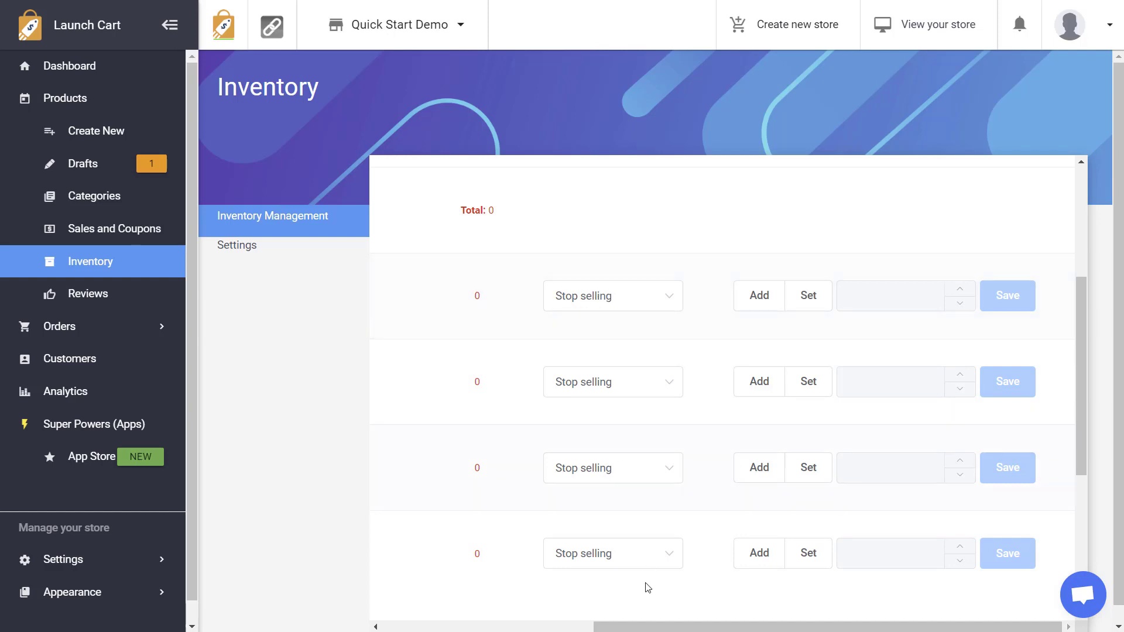
{"action": "left_click_drag", "start_coordinate": [650, 624], "coordinate": [439, 617]}
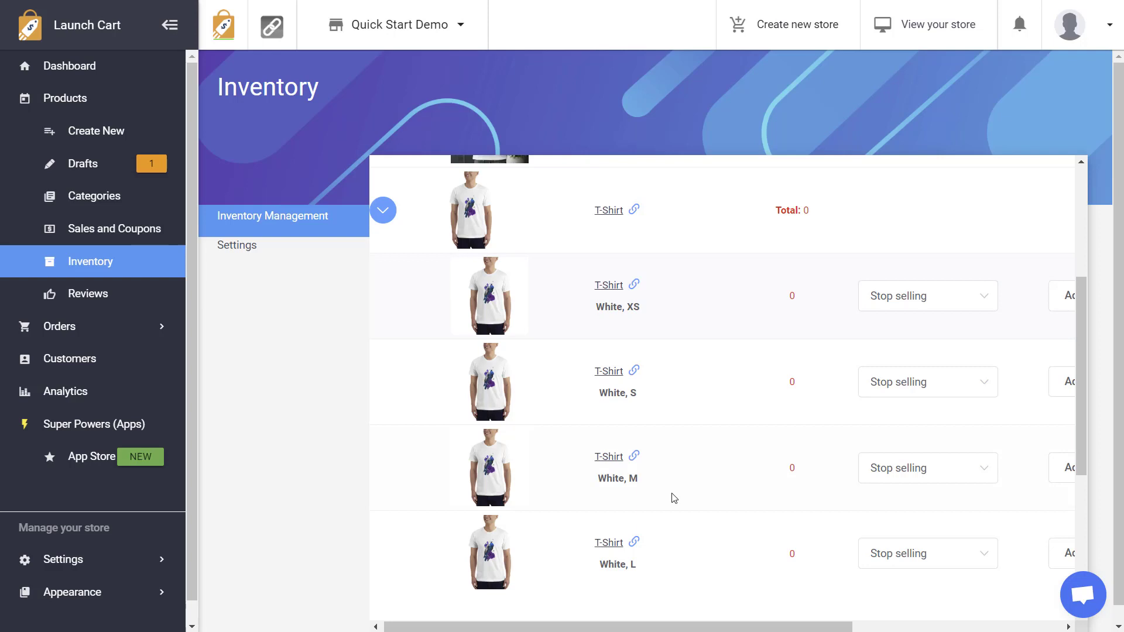
Step: Add 10 units to the T-Shirt's White, XS variant and save the quantity
{"action": "left_click_drag", "start_coordinate": [584, 624], "coordinate": [782, 620]}
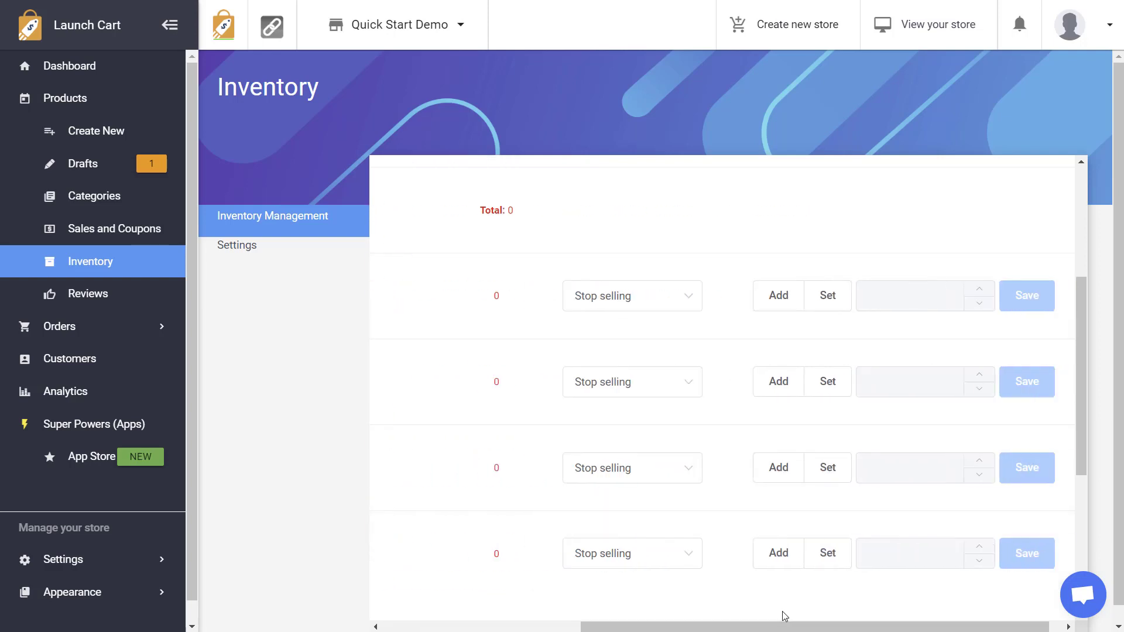
{"action": "left_click", "coordinate": [665, 297]}
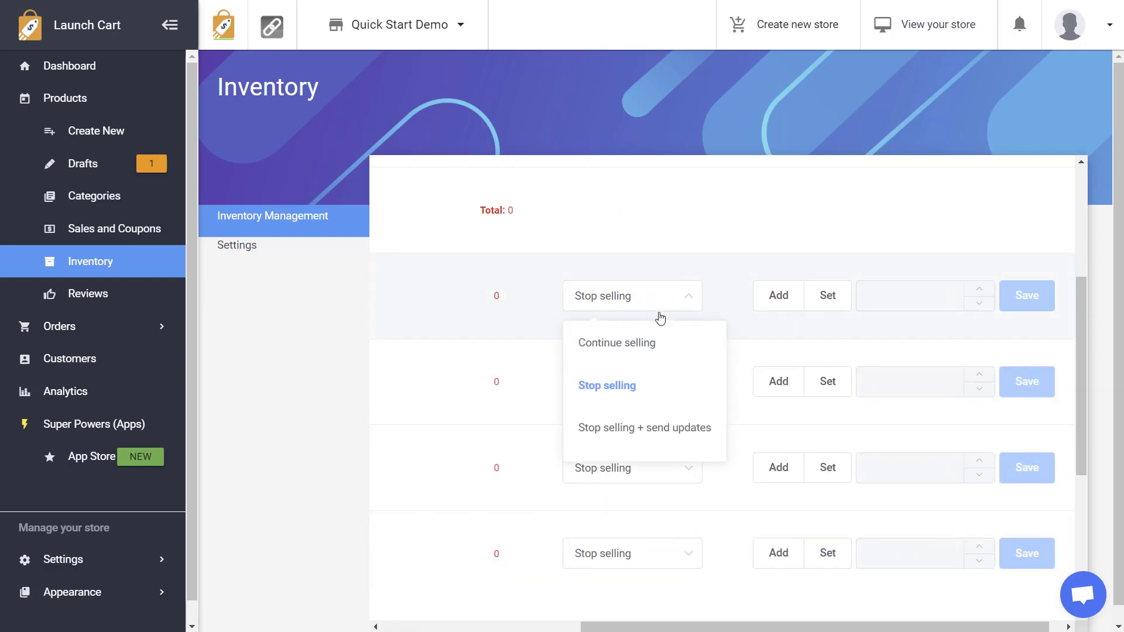
{"action": "left_click", "coordinate": [782, 304]}
{"action": "left_click", "coordinate": [782, 304]}
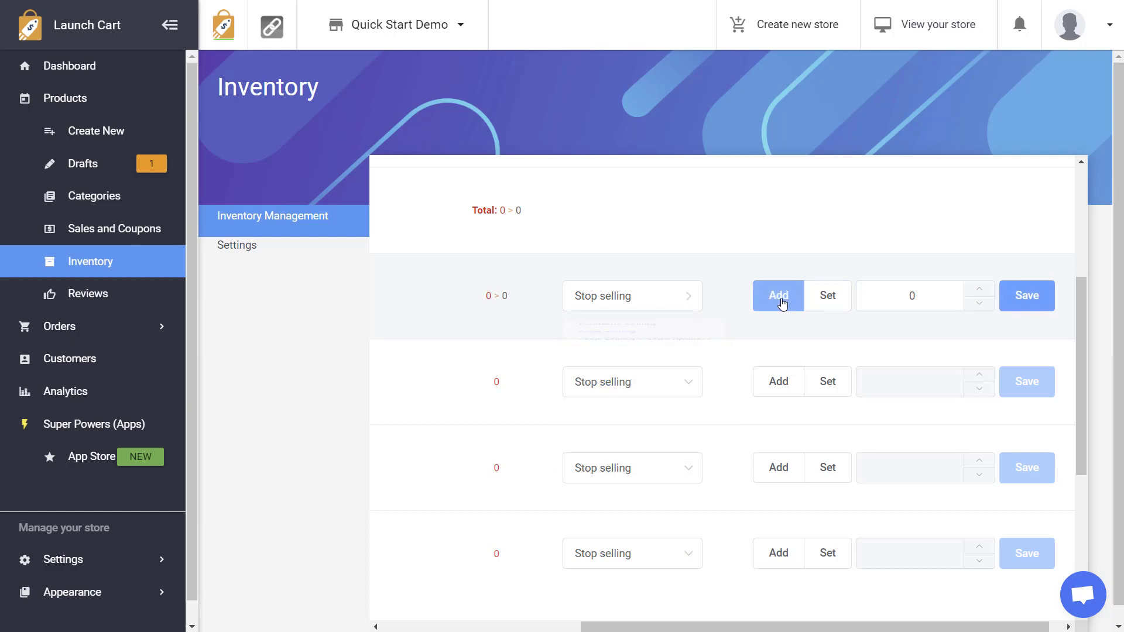
{"action": "left_click", "coordinate": [981, 291]}
{"action": "left_click", "coordinate": [981, 290]}
{"action": "left_click", "coordinate": [981, 290]}
{"action": "left_click", "coordinate": [981, 290]}
{"action": "left_click", "coordinate": [981, 290]}
{"action": "left_click", "coordinate": [981, 290]}
{"action": "left_click", "coordinate": [981, 290]}
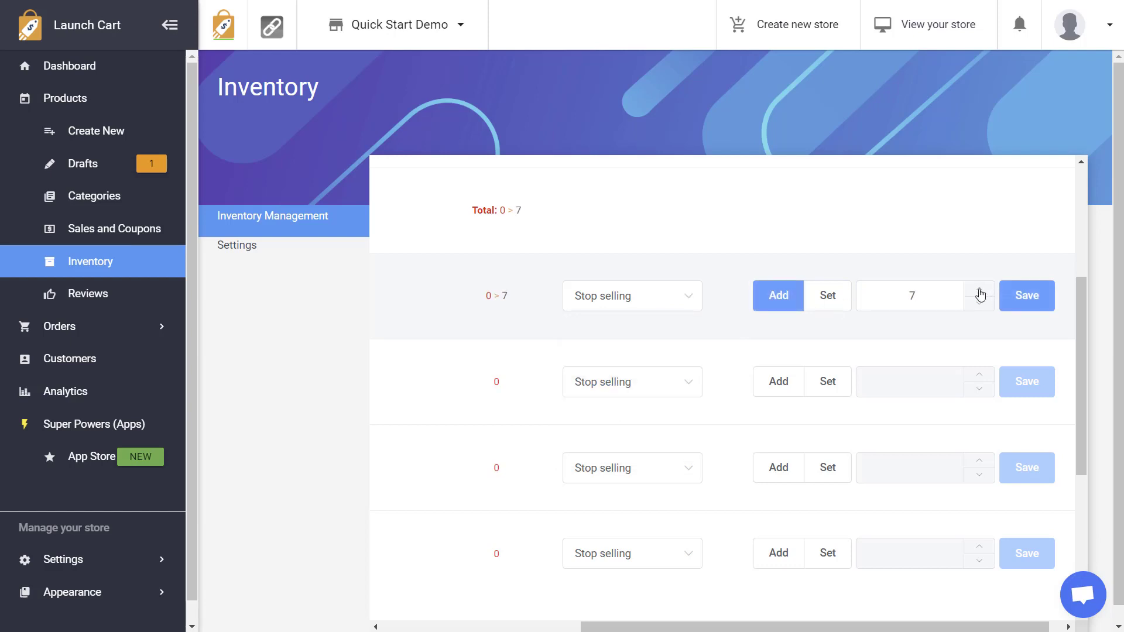
{"action": "left_click", "coordinate": [981, 290]}
{"action": "left_click", "coordinate": [981, 290]}
{"action": "left_click", "coordinate": [981, 290]}
{"action": "left_click", "coordinate": [1024, 294]}
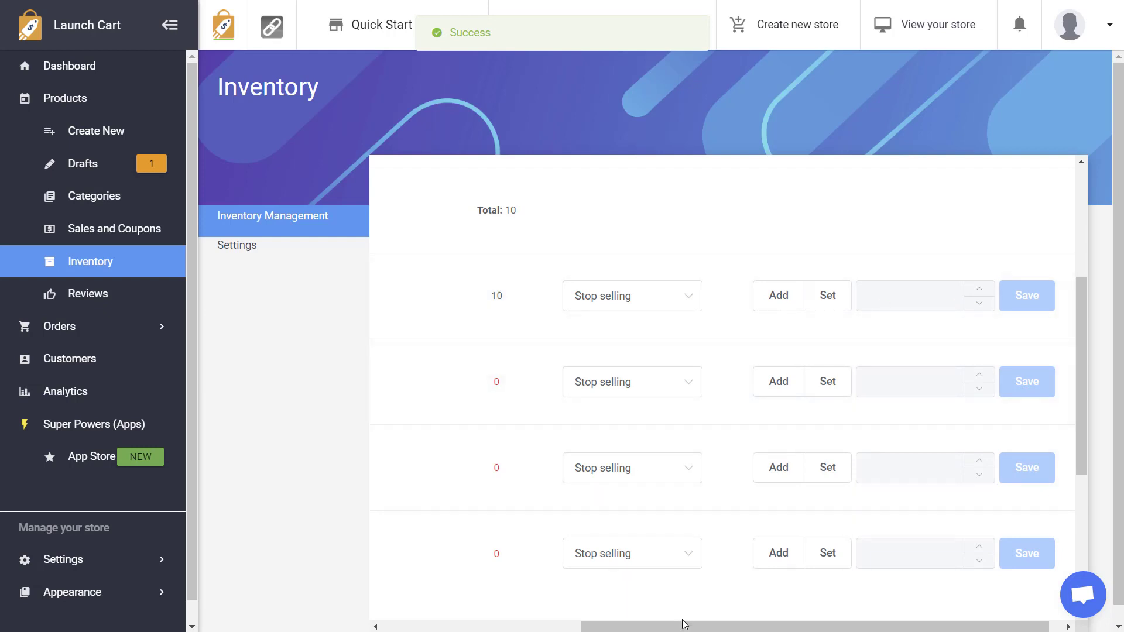
Step: Set the T-Shirt's White, S variant to Continue selling, add 5 units to it and save the quantity
{"action": "left_click_drag", "start_coordinate": [682, 623], "coordinate": [659, 627]}
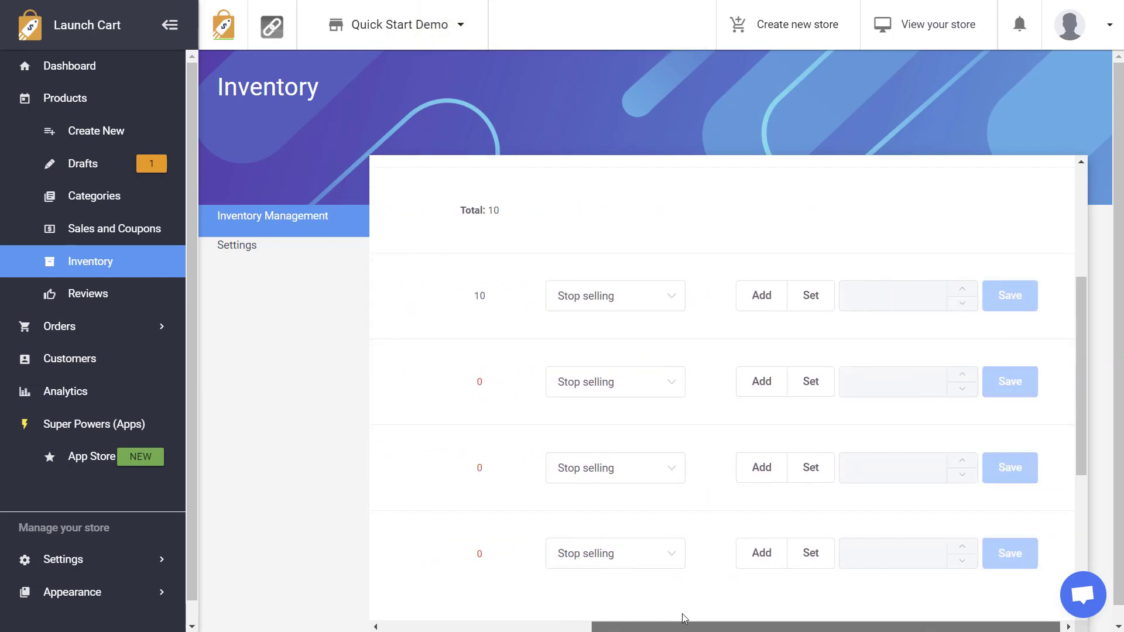
{"action": "left_click", "coordinate": [639, 384]}
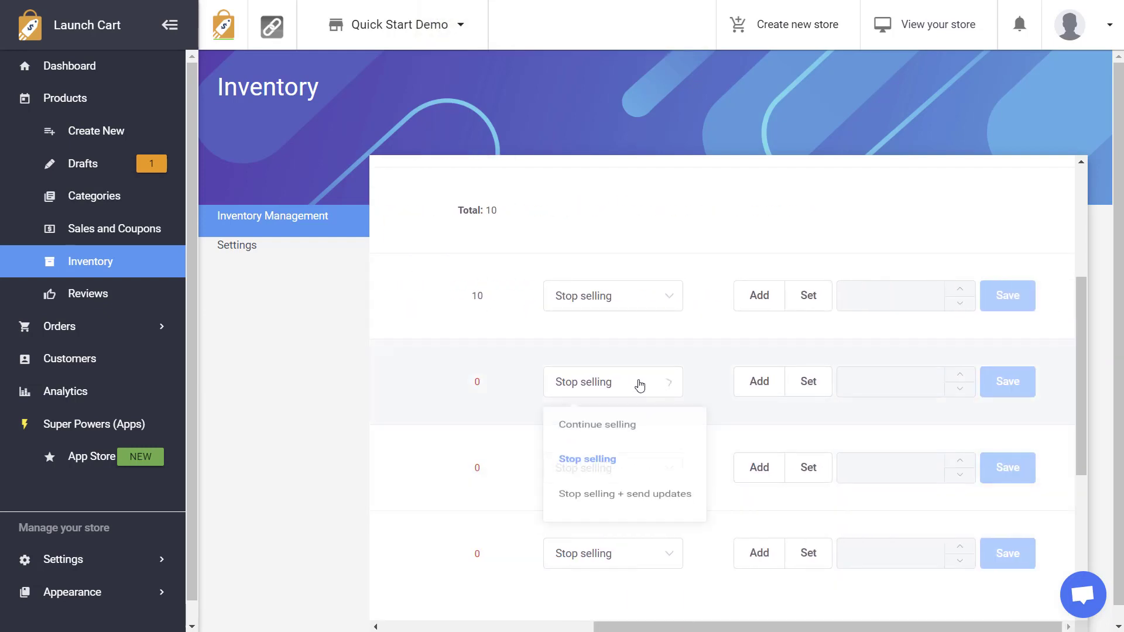
{"action": "left_click", "coordinate": [631, 432]}
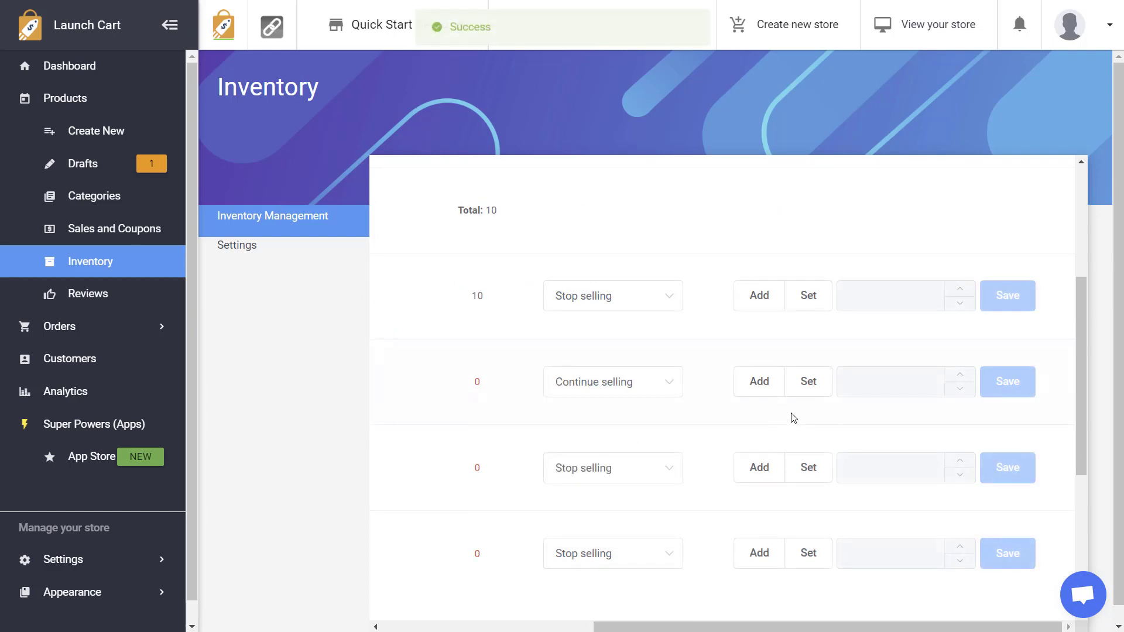
{"action": "left_click", "coordinate": [767, 384]}
{"action": "scroll", "coordinate": [966, 384], "scroll_direction": "up", "scroll_amount": 5}
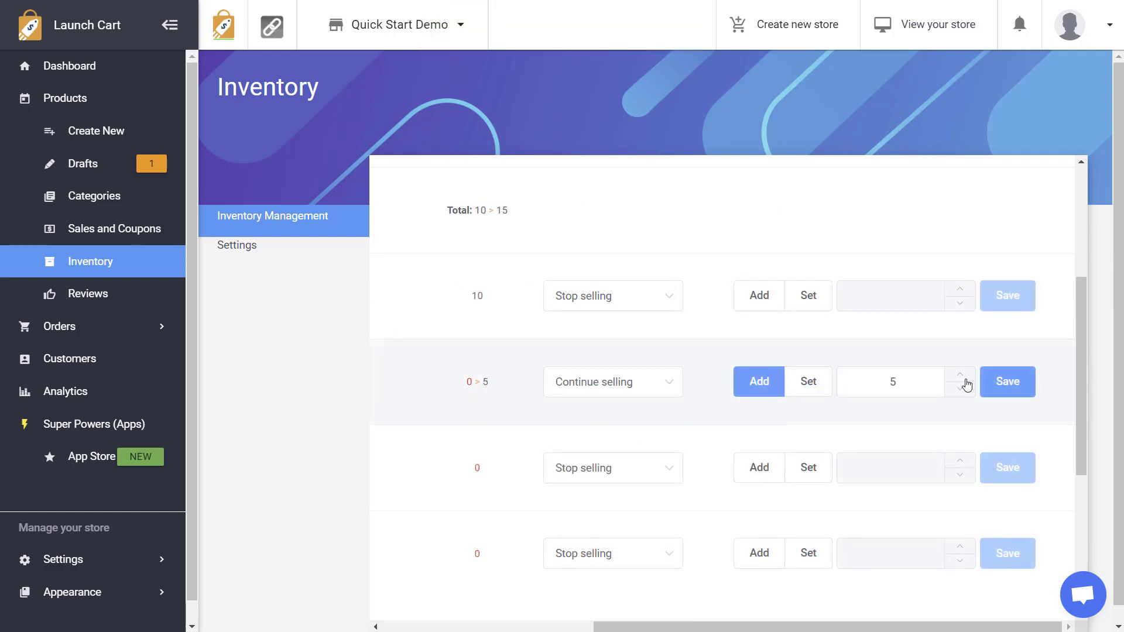
{"action": "left_click", "coordinate": [993, 383]}
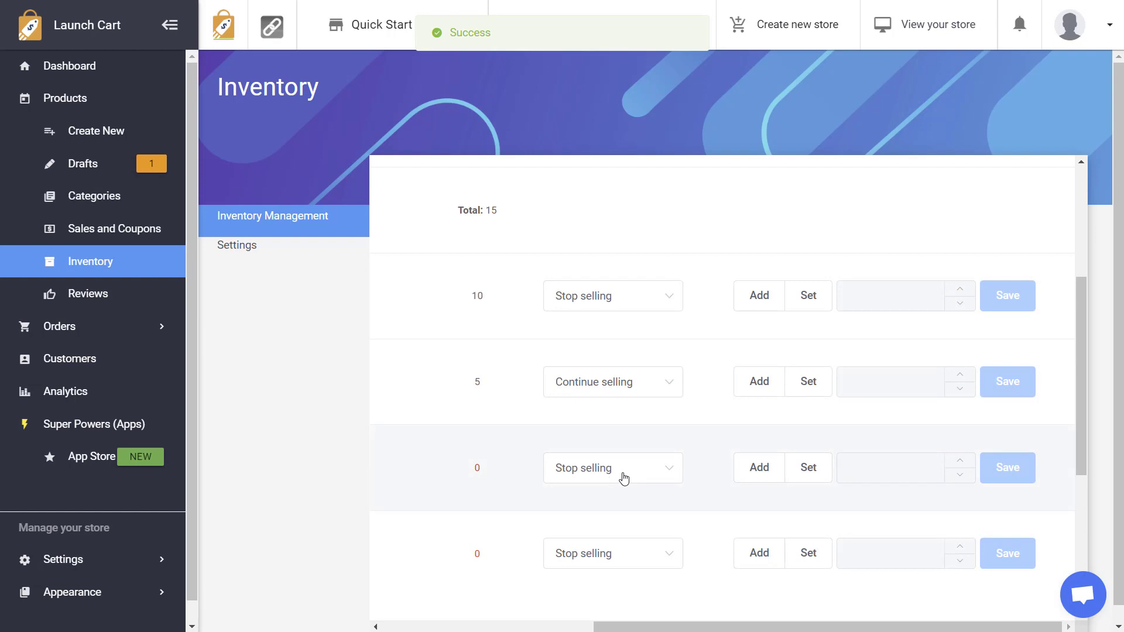
Step: Set the T-Shirt's White, M variant to Stop selling + send updates, add 10 units to it and save the quantity
{"action": "left_click", "coordinate": [619, 472]}
{"action": "left_click", "coordinate": [625, 408]}
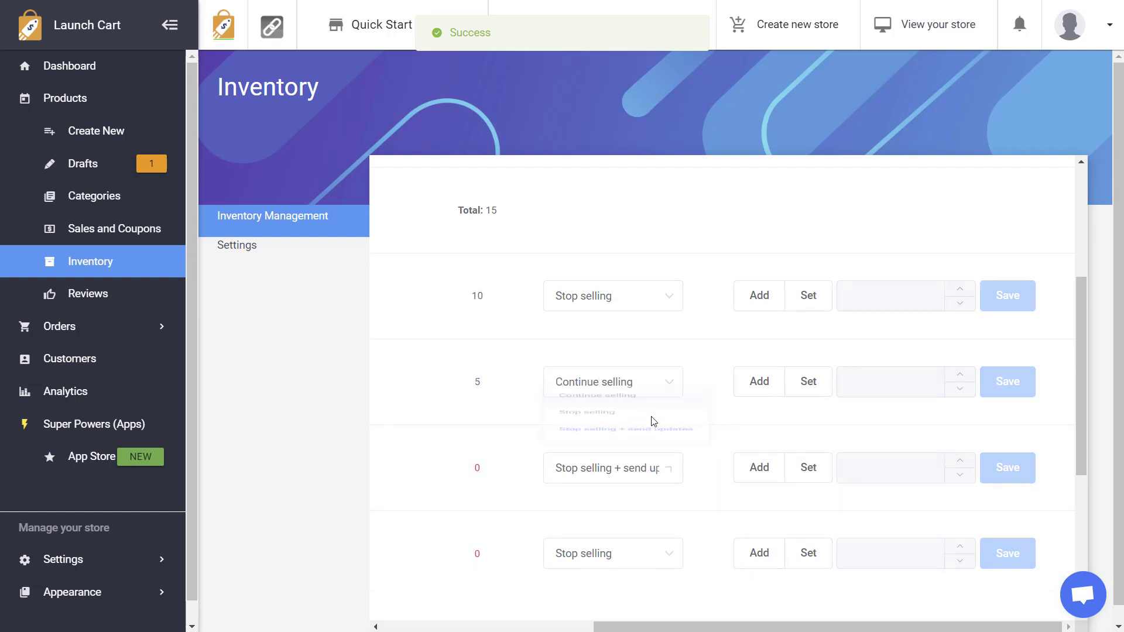
{"action": "left_click", "coordinate": [761, 470]}
{"action": "left_click", "coordinate": [960, 462]}
{"action": "left_click", "coordinate": [961, 461]}
{"action": "left_click", "coordinate": [961, 462]}
{"action": "left_click", "coordinate": [960, 462]}
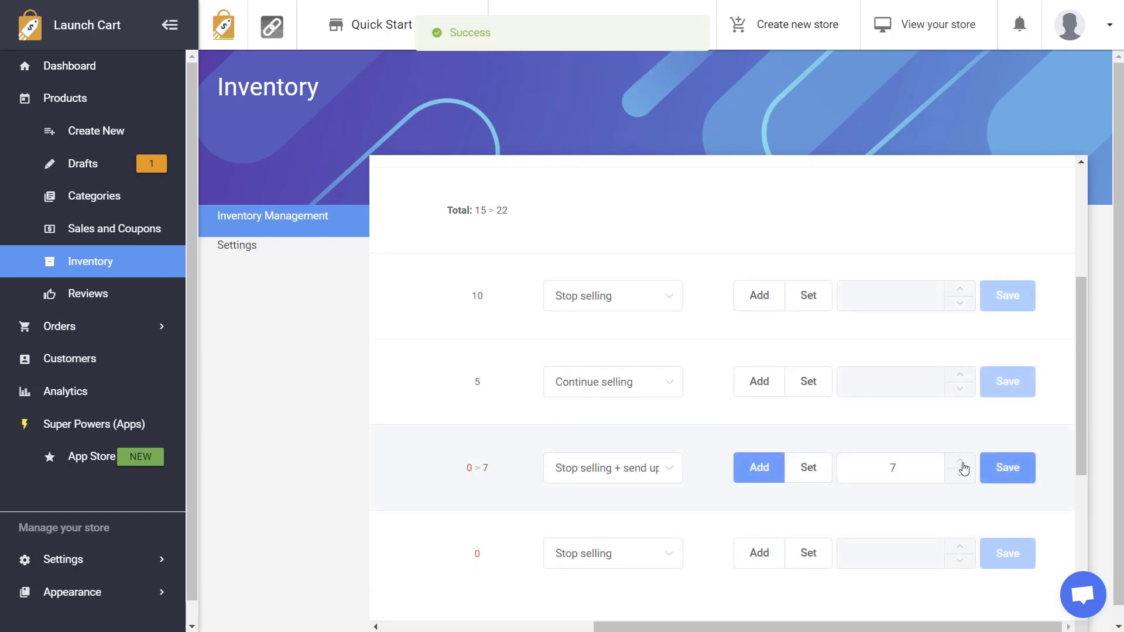
{"action": "left_click", "coordinate": [961, 462]}
{"action": "left_click", "coordinate": [961, 462]}
{"action": "left_click", "coordinate": [961, 462]}
{"action": "left_click", "coordinate": [1018, 469]}
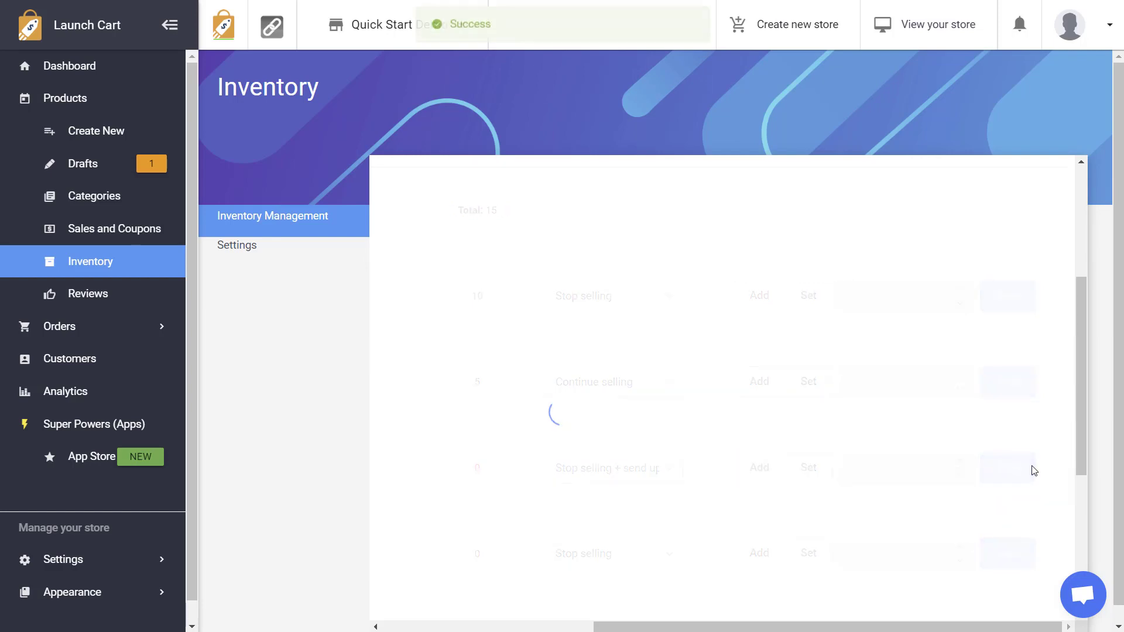
Step: Set the T-Shirt's White, L variant to Stop selling + send updates, add 9 units to it and save the quantity
{"action": "left_click", "coordinate": [621, 562]}
{"action": "left_click", "coordinate": [614, 496]}
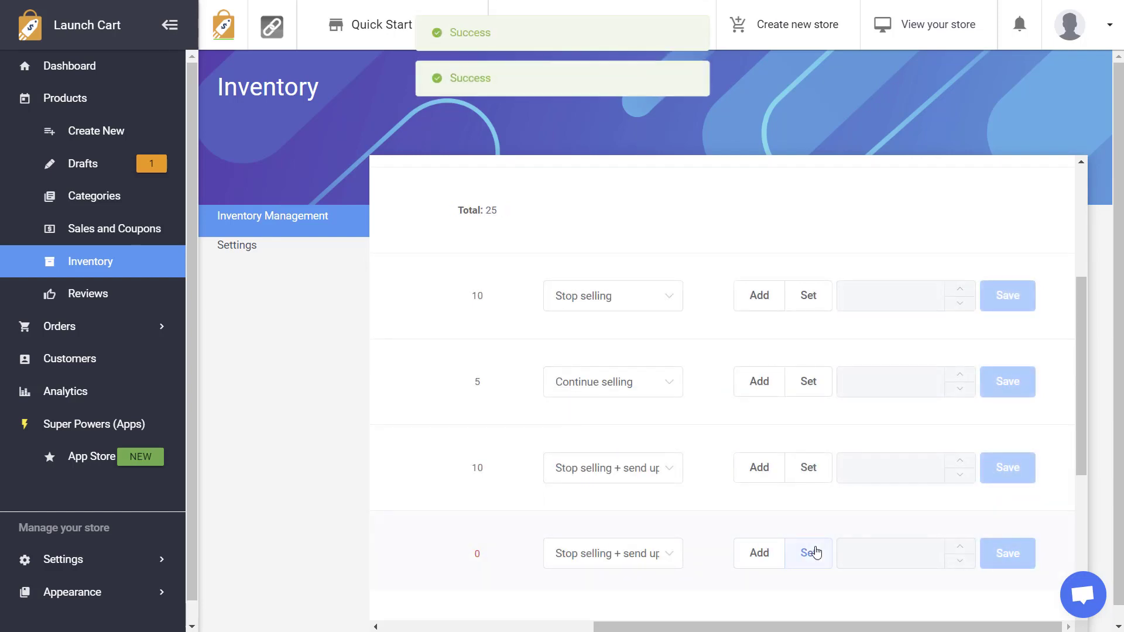
{"action": "left_click", "coordinate": [752, 557]}
{"action": "double_click", "coordinate": [961, 547]}
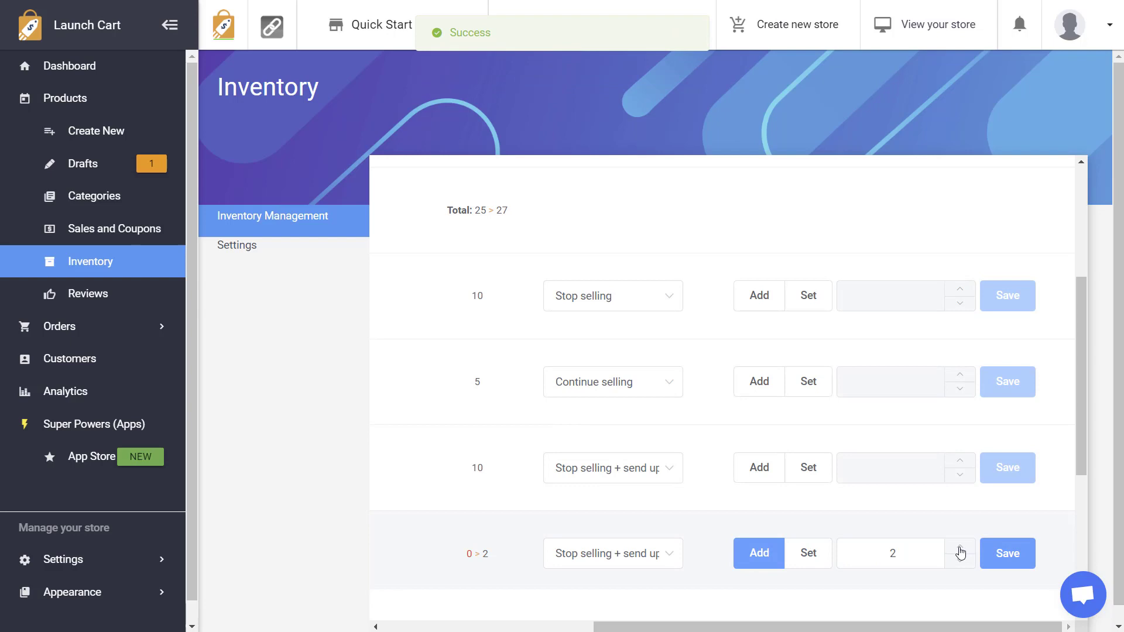
{"action": "double_click", "coordinate": [960, 548]}
{"action": "double_click", "coordinate": [960, 547]}
{"action": "double_click", "coordinate": [960, 547]}
{"action": "left_click", "coordinate": [960, 548]}
{"action": "left_click", "coordinate": [1003, 557]}
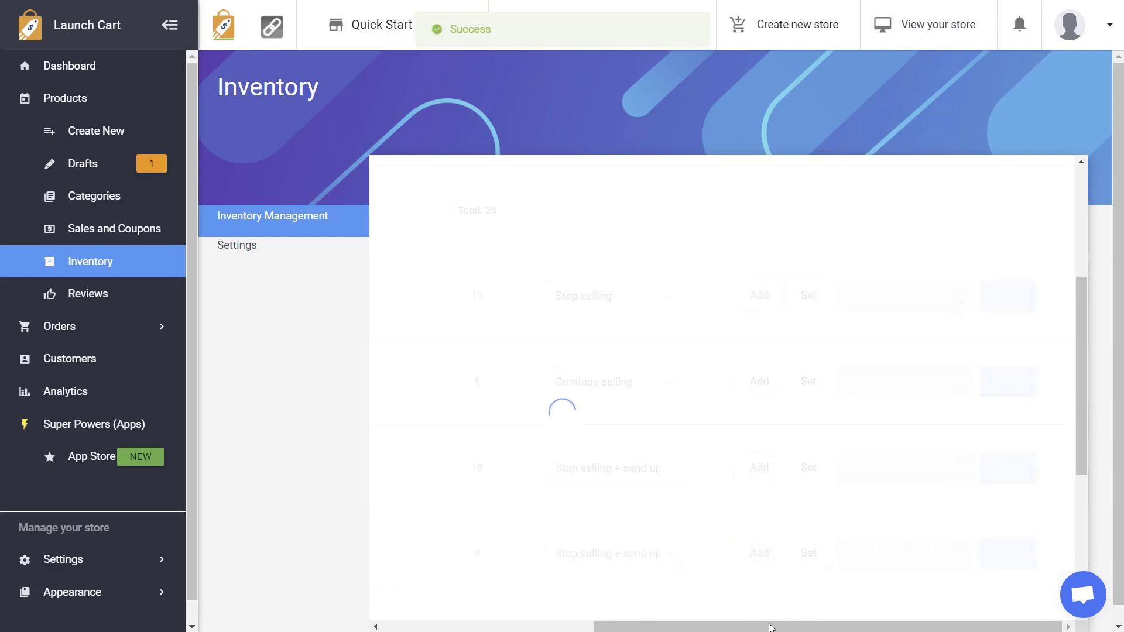
{"action": "left_click_drag", "start_coordinate": [736, 628], "coordinate": [515, 631]}
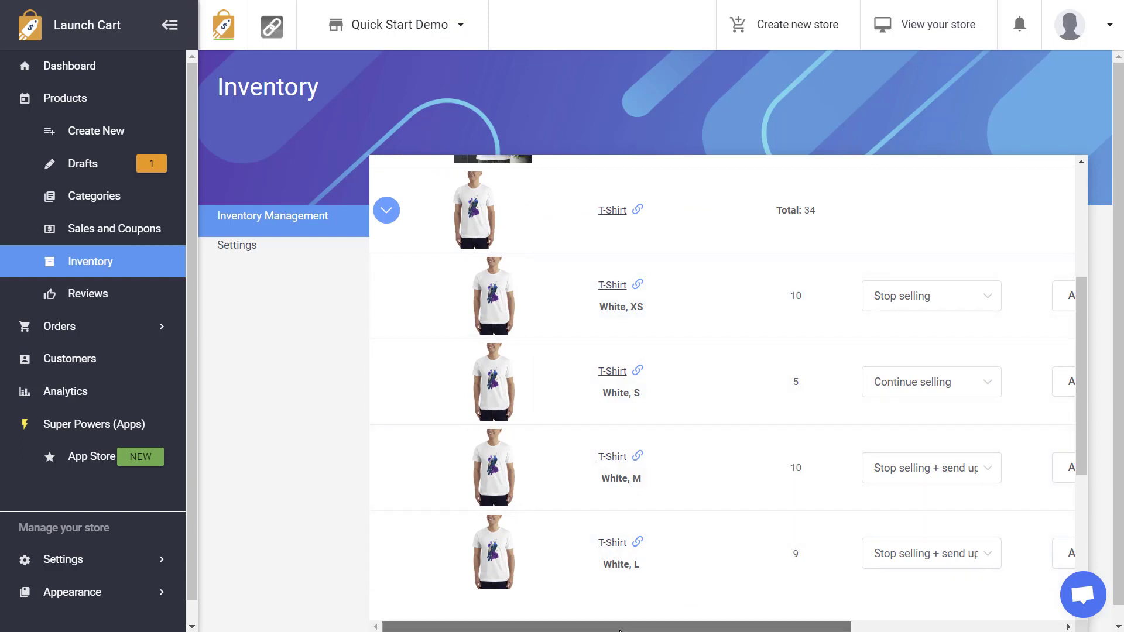
Step: Review the available quantities of the T-Shirt's White XS, S, M and L variants
{"action": "left_click_drag", "start_coordinate": [626, 628], "coordinate": [696, 630]}
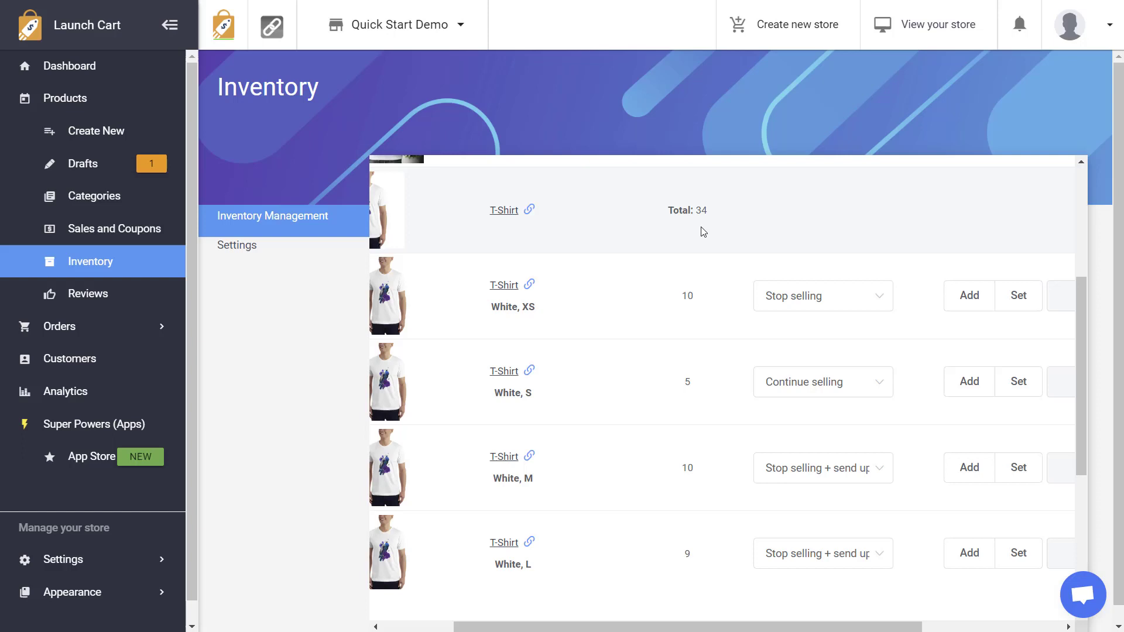
{"action": "double_click", "coordinate": [687, 296]}
{"action": "double_click", "coordinate": [688, 382]}
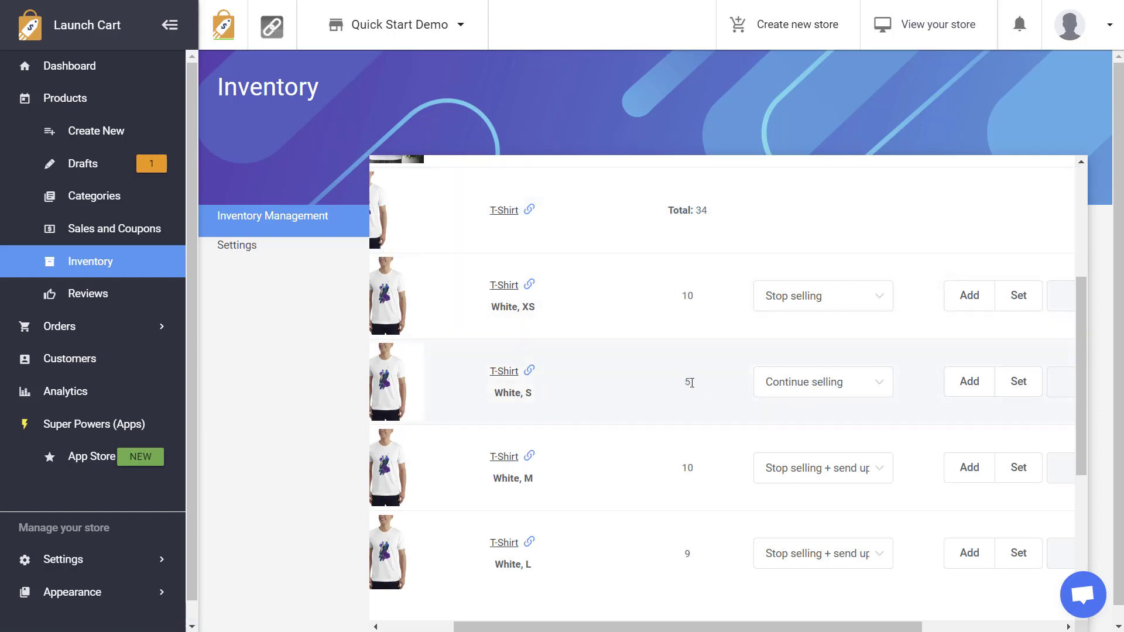
{"action": "double_click", "coordinate": [686, 469]}
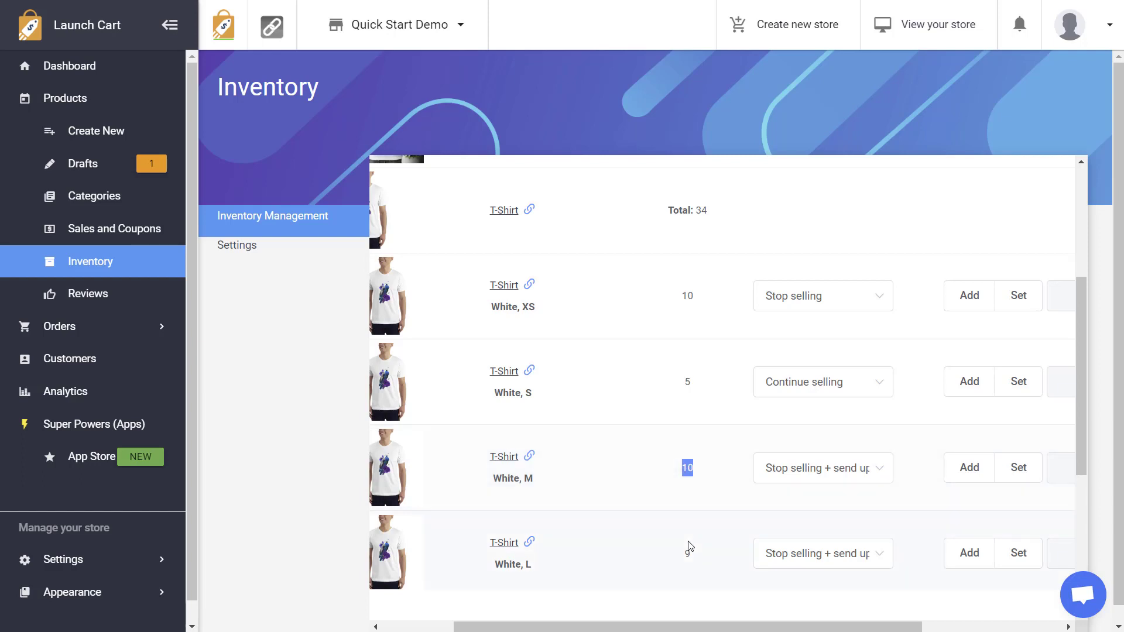
{"action": "double_click", "coordinate": [686, 555]}
{"action": "left_click", "coordinate": [698, 560]}
Step: Compare the quantities with the out-of-stock selling settings for the T-Shirt's White S, M and L variants
{"action": "double_click", "coordinate": [687, 385]}
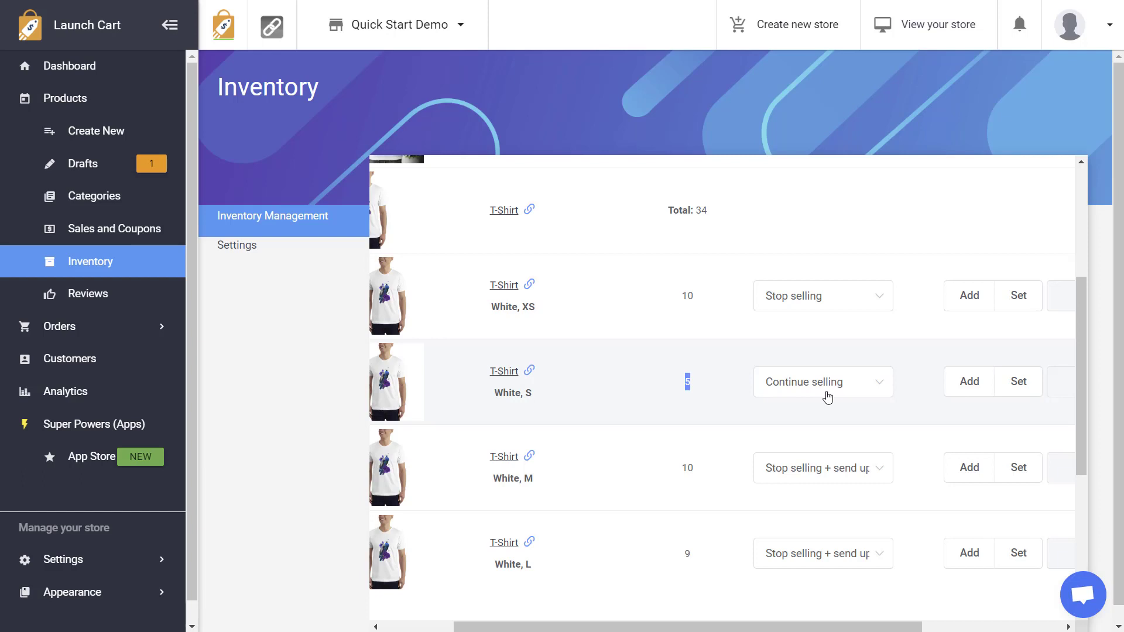
{"action": "left_click", "coordinate": [699, 389]}
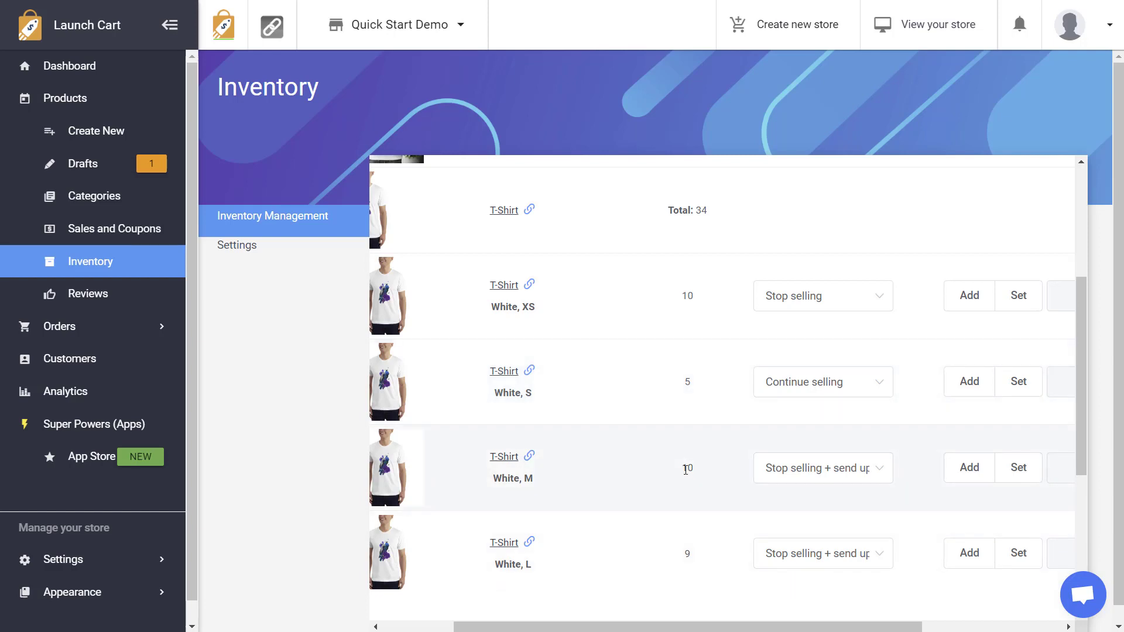
{"action": "left_click_drag", "start_coordinate": [684, 470], "coordinate": [694, 470]}
{"action": "left_click", "coordinate": [738, 475]}
{"action": "left_click", "coordinate": [809, 479]}
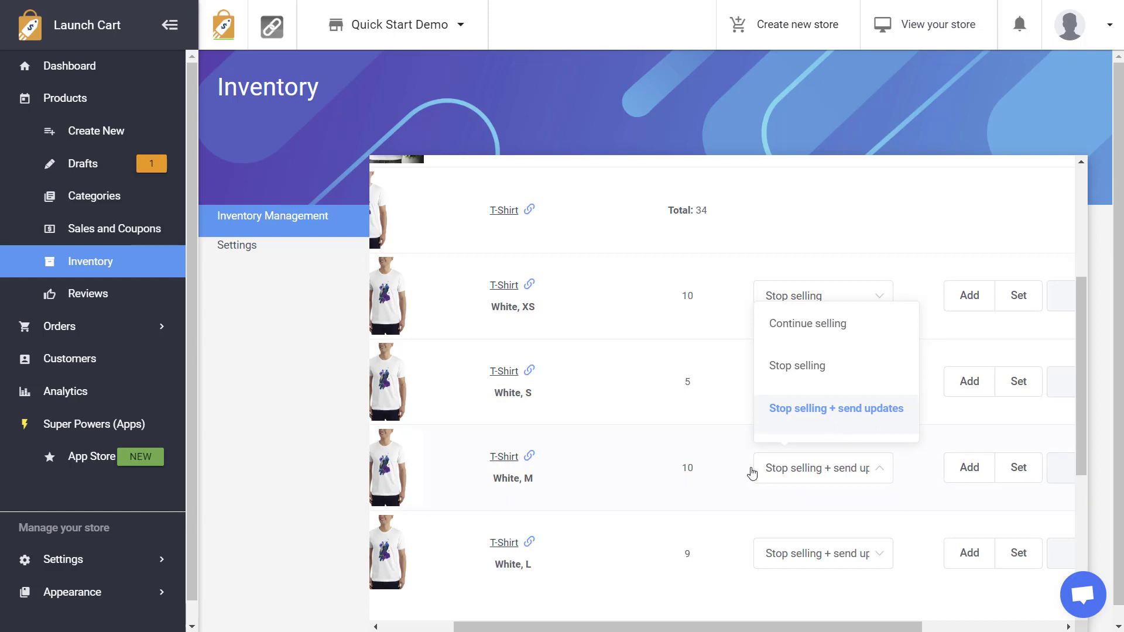
{"action": "left_click", "coordinate": [727, 481]}
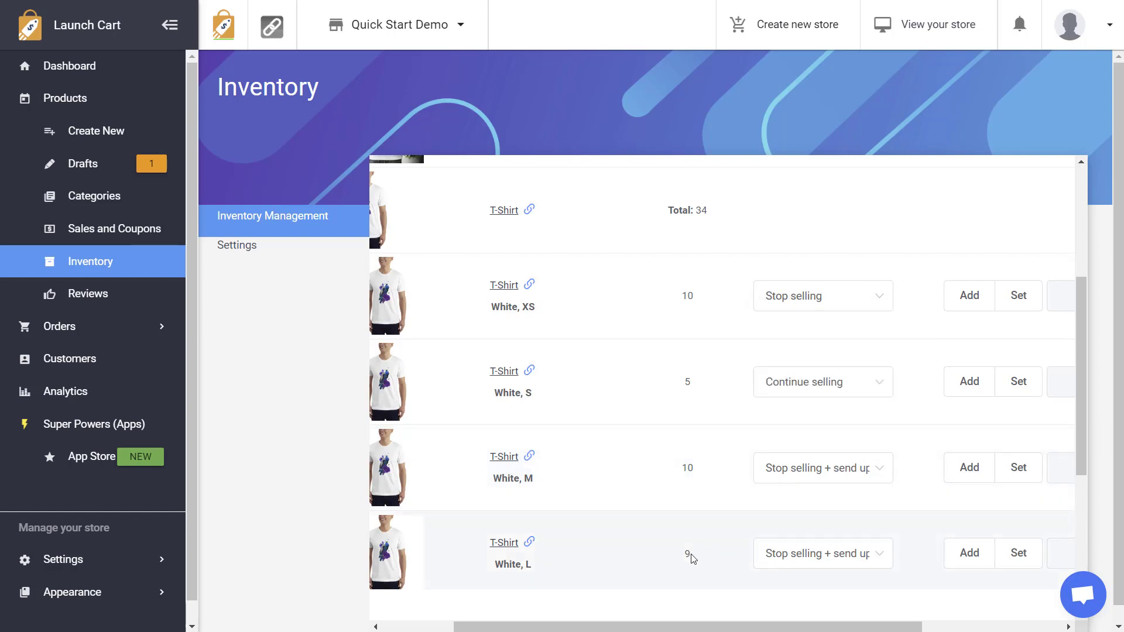
{"action": "left_click_drag", "start_coordinate": [691, 558], "coordinate": [685, 558]}
{"action": "left_click", "coordinate": [797, 556]}
Step: Collapse the T-Shirt and Backpack variant rows in the inventory list
{"action": "left_click", "coordinate": [413, 626]}
{"action": "left_click", "coordinate": [386, 210]}
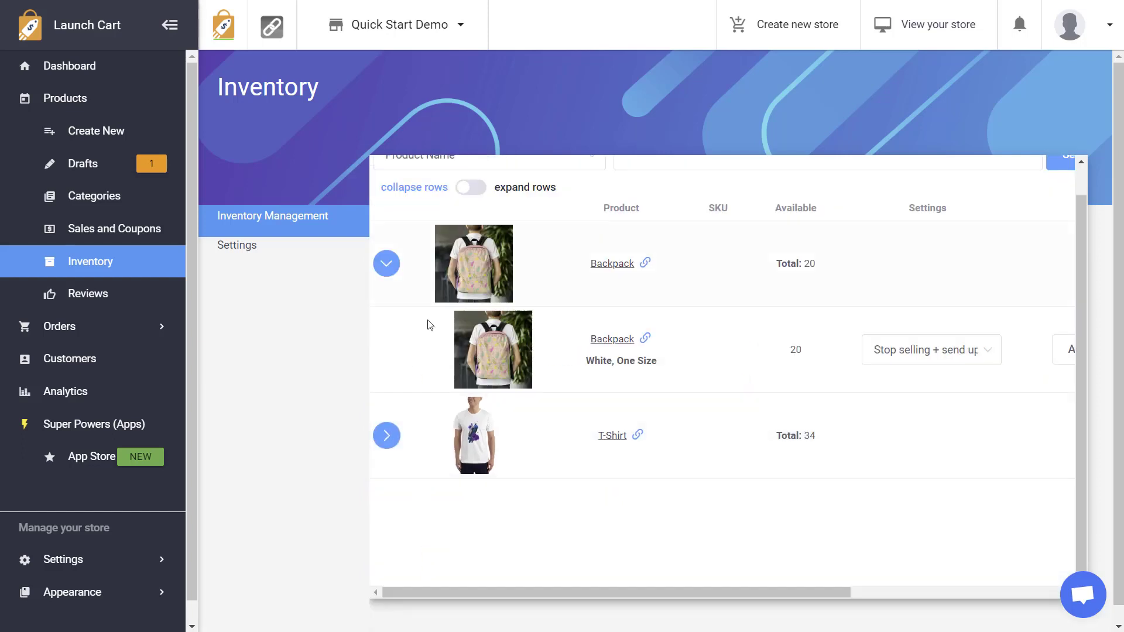
{"action": "left_click", "coordinate": [387, 263]}
{"action": "scroll", "coordinate": [562, 363], "scroll_direction": "up", "scroll_amount": 1}
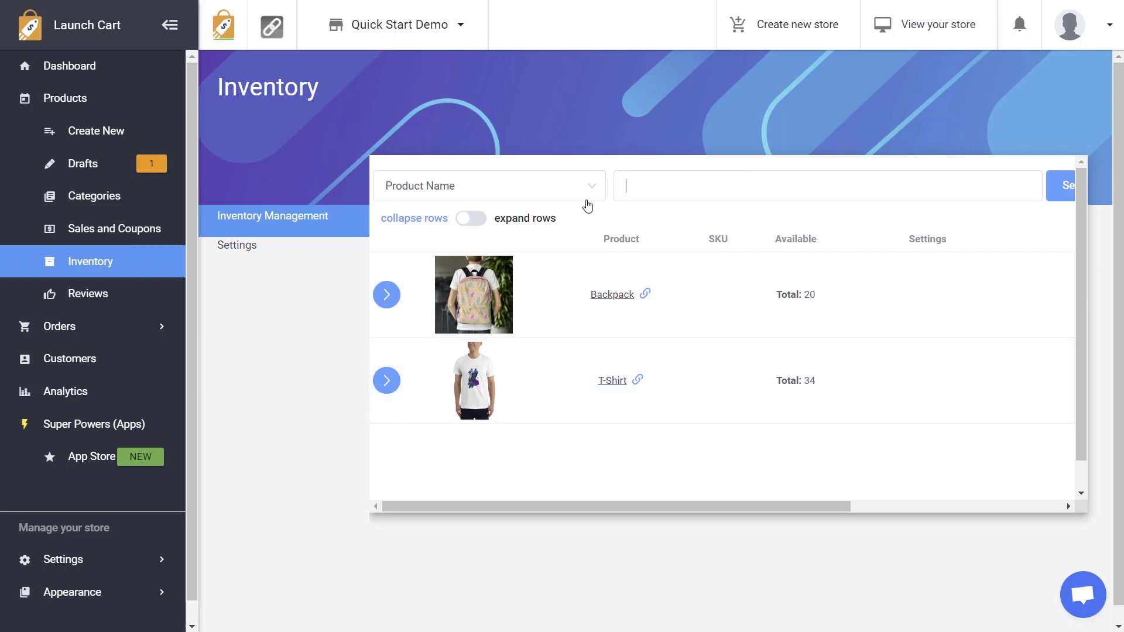
Step: Examine the criteria available for searching the inventory and the Backpack's total stock
{"action": "left_click", "coordinate": [555, 194]}
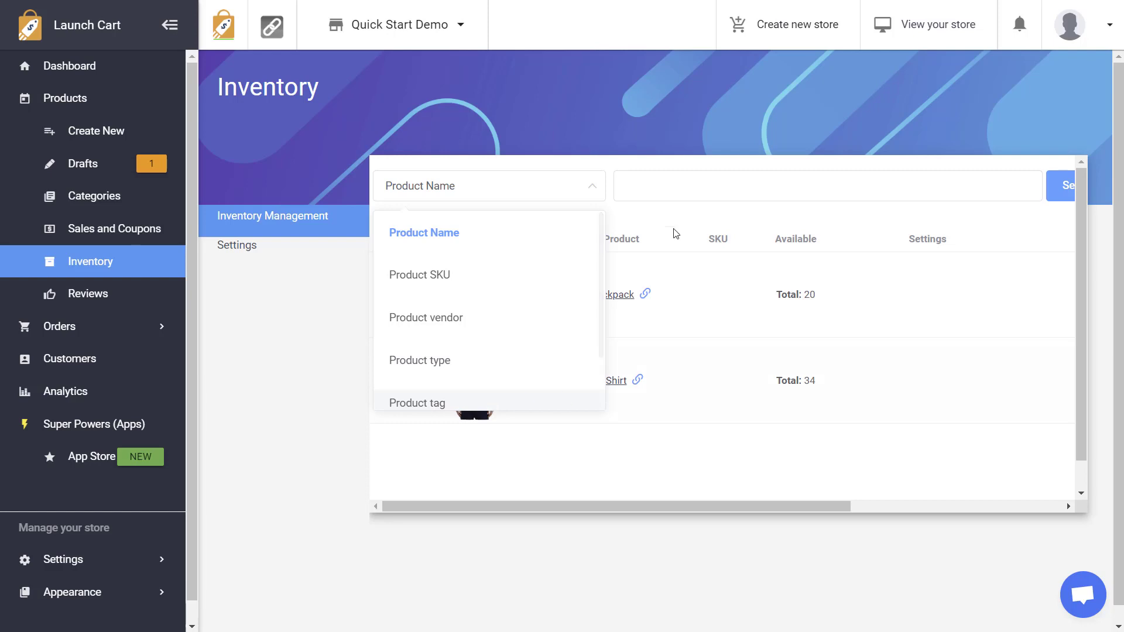
{"action": "left_click", "coordinate": [657, 185]}
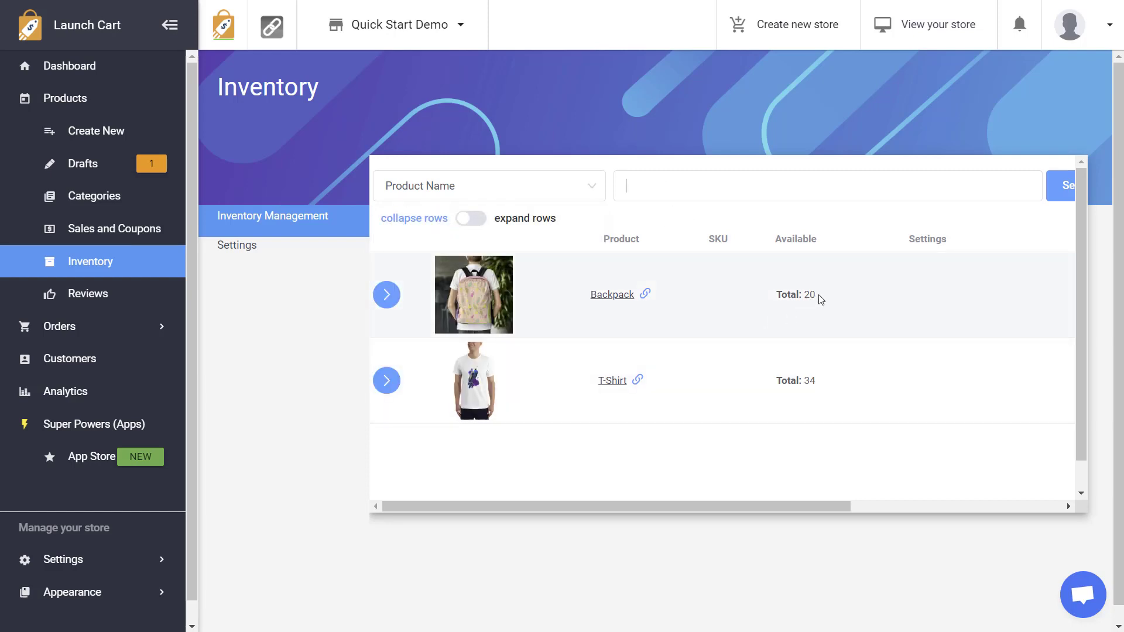
{"action": "left_click_drag", "start_coordinate": [820, 299], "coordinate": [777, 300]}
Step: Expand the Backpack's variants and set its White, One Size variant to Continue selling
{"action": "left_click", "coordinate": [395, 301]}
{"action": "left_click", "coordinate": [394, 301]}
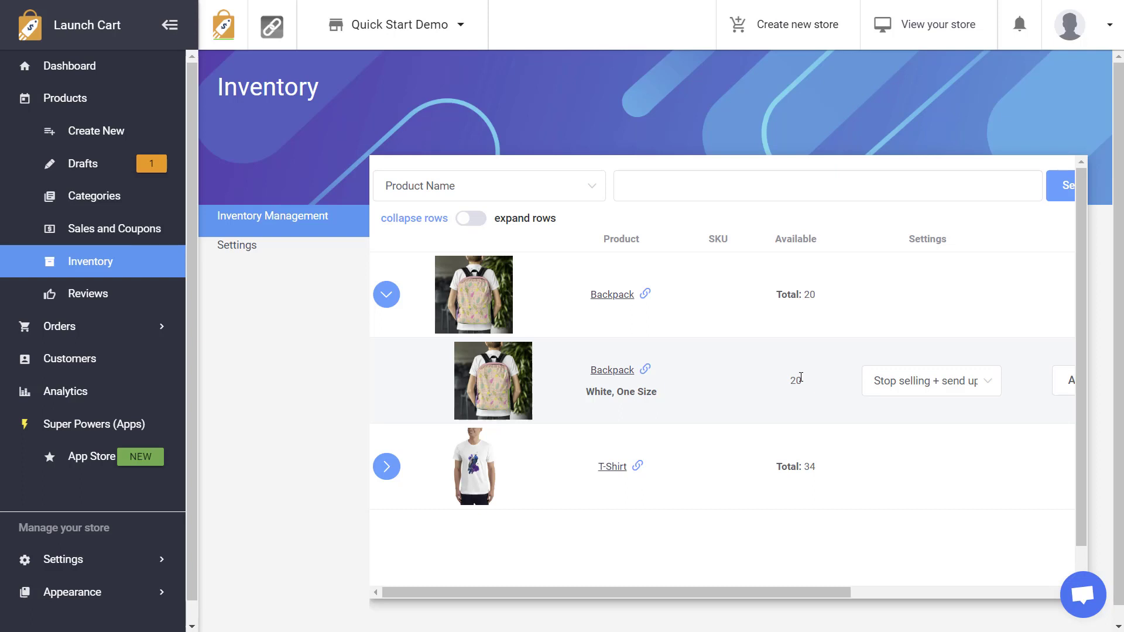
{"action": "left_click", "coordinate": [918, 386]}
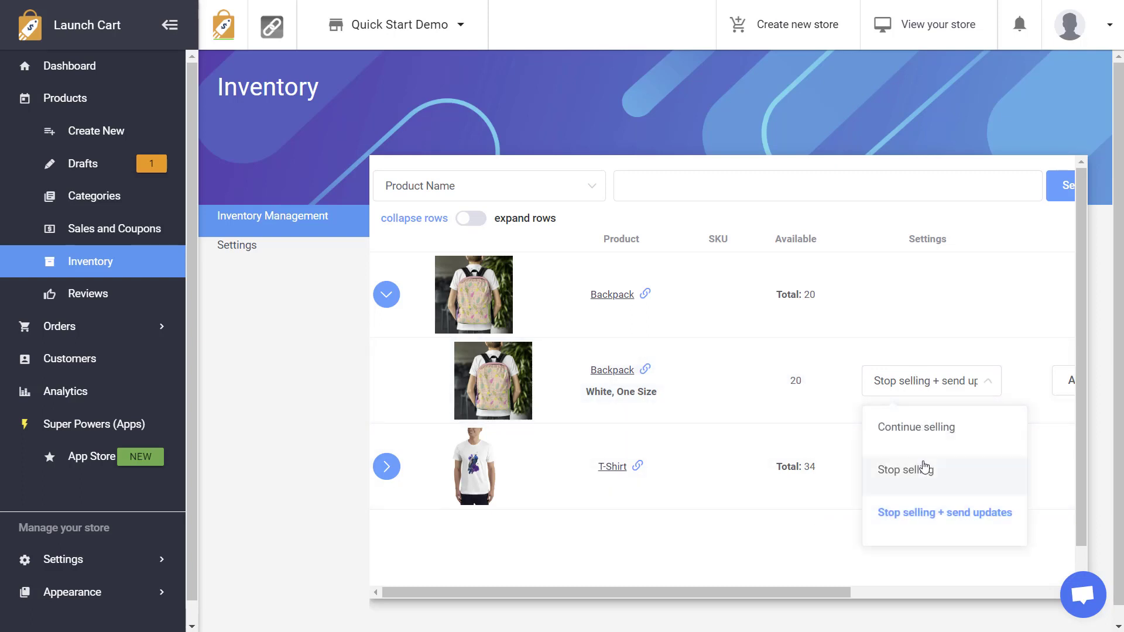
{"action": "left_click", "coordinate": [933, 433]}
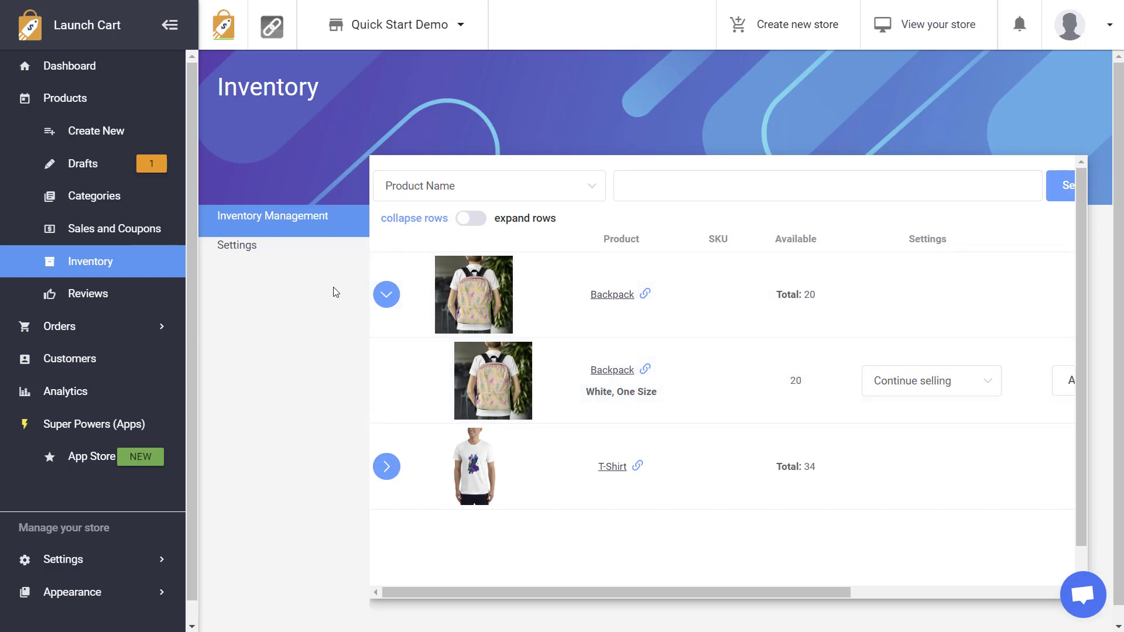
Step: Review the out-of-stock popup and back-in-stock email template options in the inventory settings, then return to Inventory Management
{"action": "left_click", "coordinate": [269, 253]}
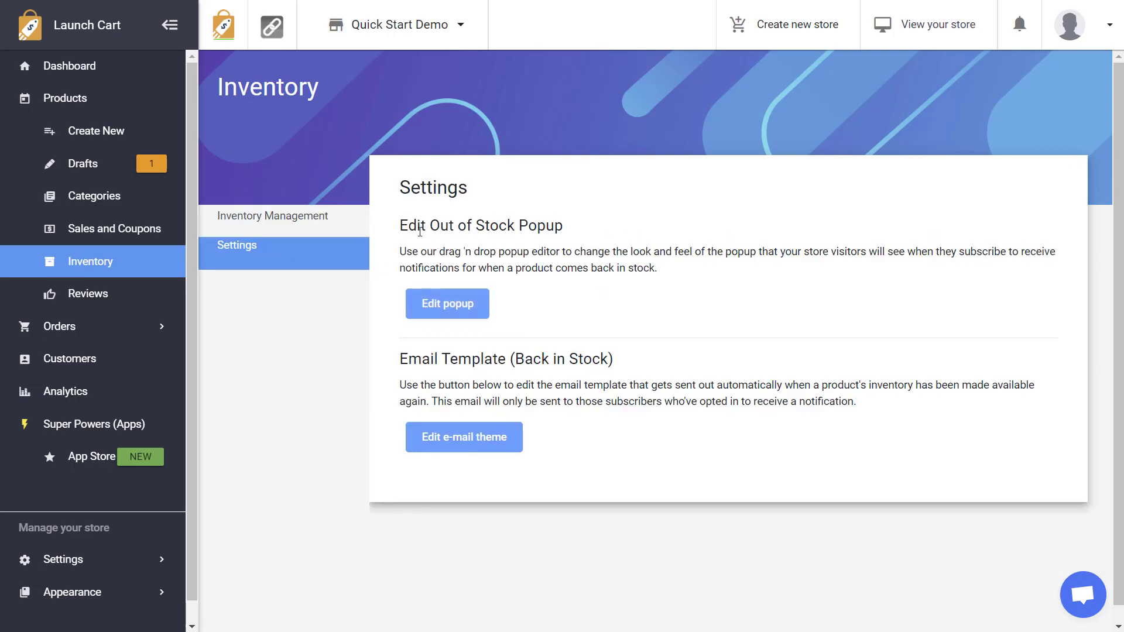
{"action": "left_click_drag", "start_coordinate": [402, 228], "coordinate": [571, 232]}
{"action": "left_click", "coordinate": [546, 345]}
{"action": "left_click_drag", "start_coordinate": [400, 358], "coordinate": [507, 361]}
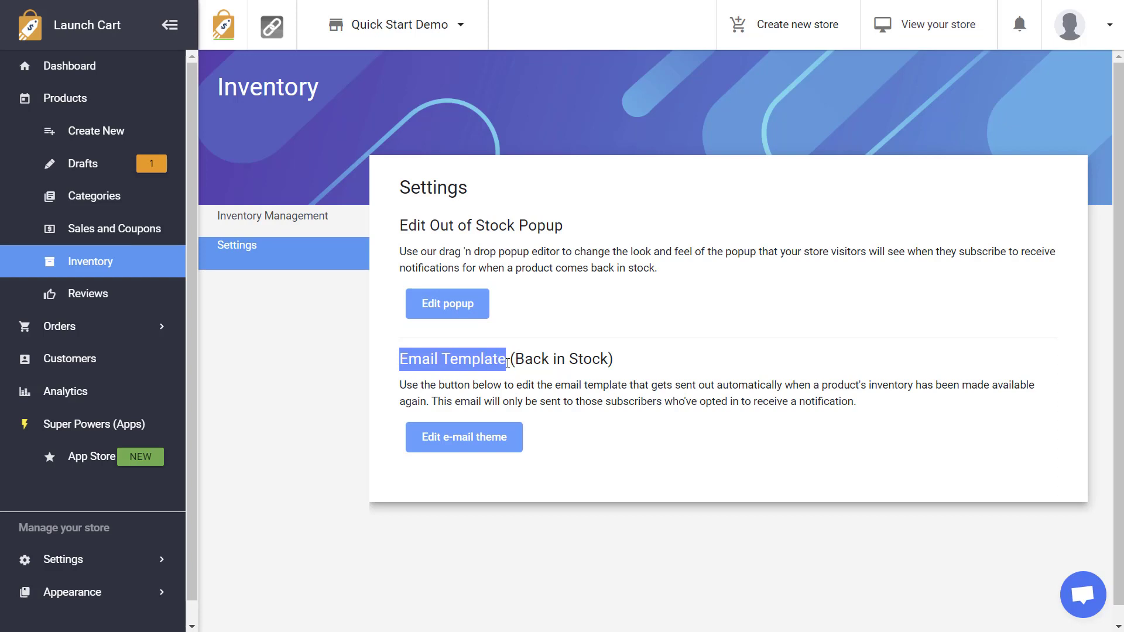
{"action": "left_click", "coordinate": [576, 385]}
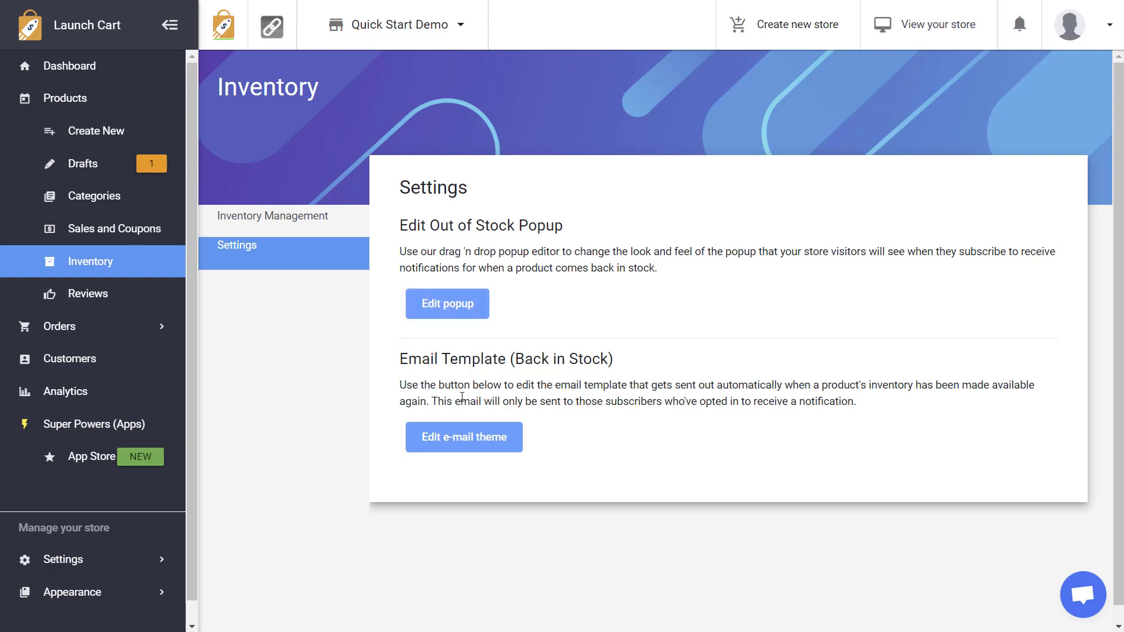
{"action": "left_click", "coordinate": [315, 223]}
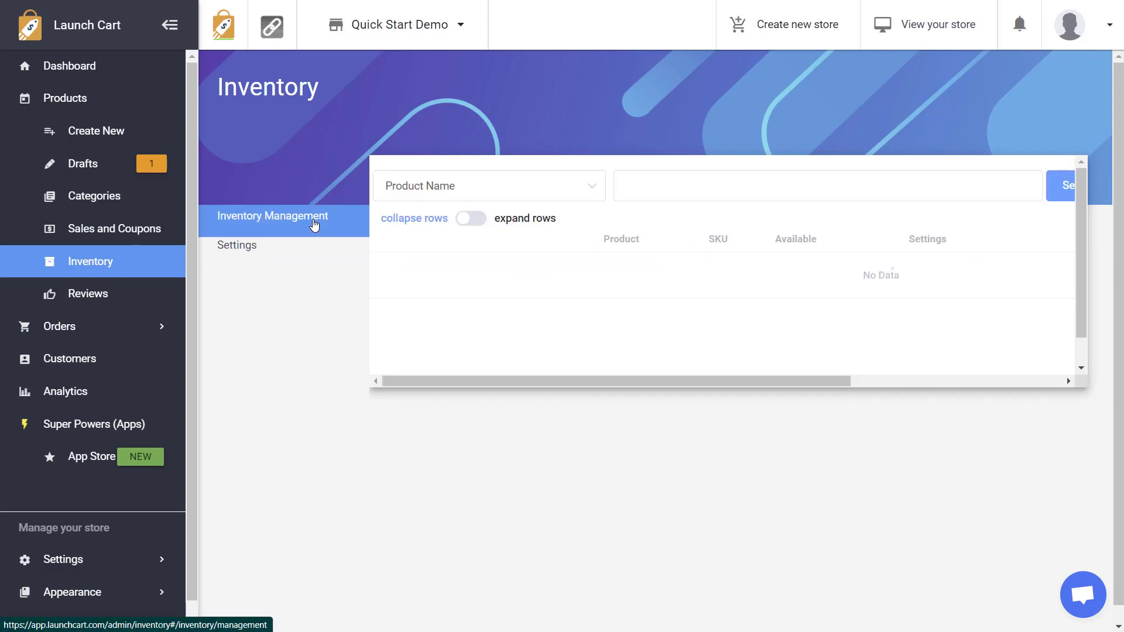